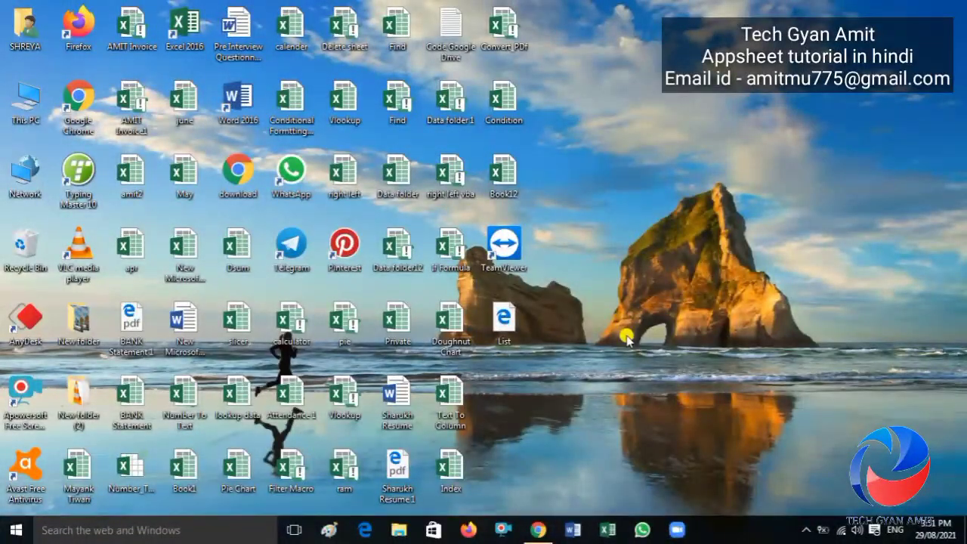
Switch to Chrome and look through the countries in the Country column of the Switch Function spreadsheet's App sheet worksheet
click(539, 529)
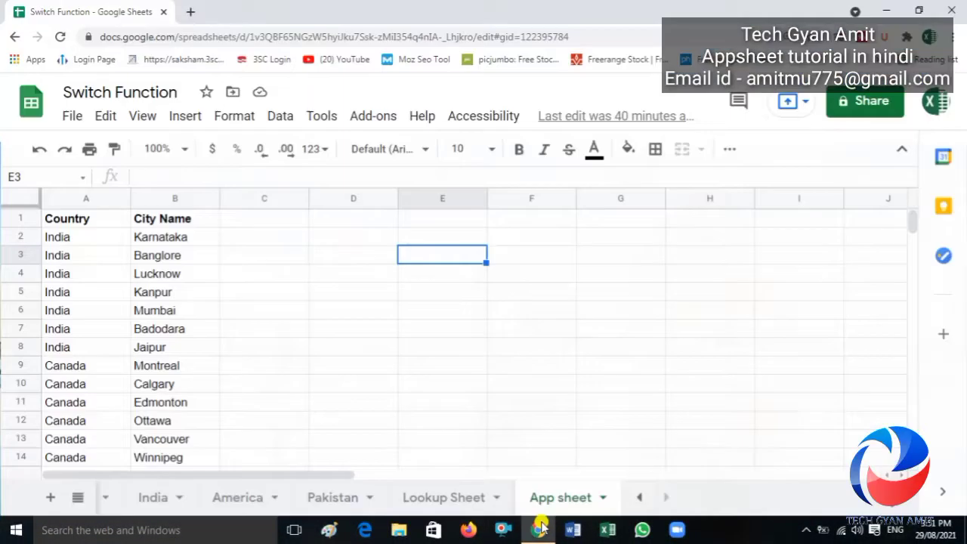
click(505, 334)
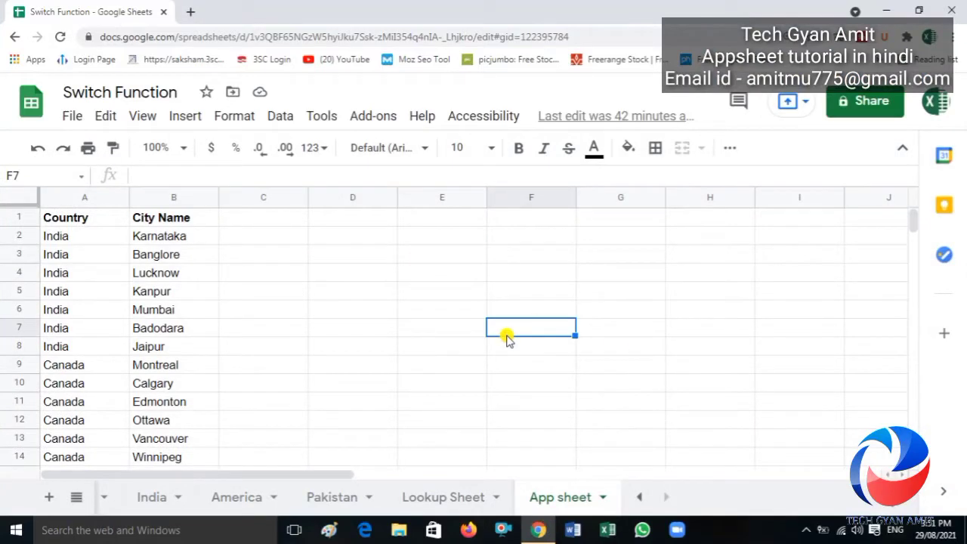
key(Left)
key(Left)
key(Left)
key(Left)
key(Left)
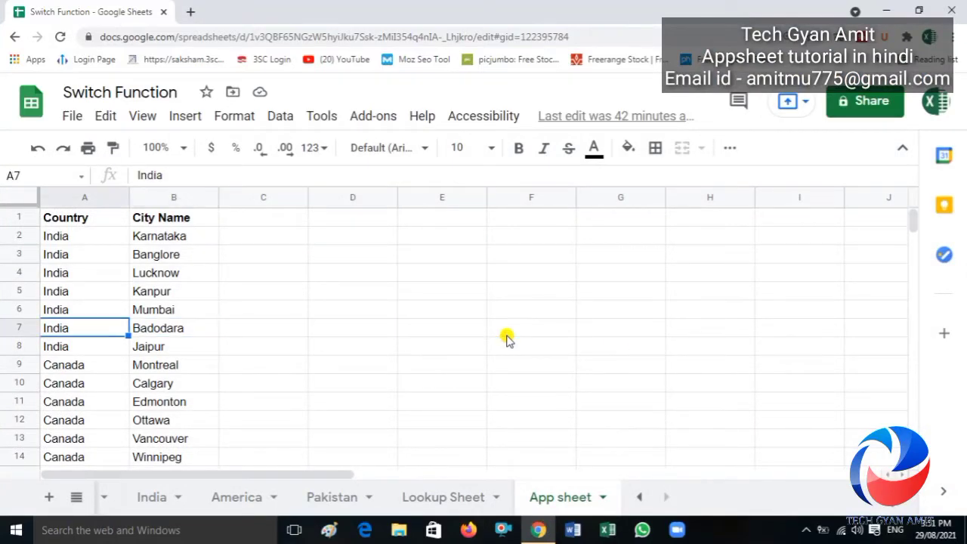
key(Down)
key(Down)
key(Down)
key(Down)
key(Down)
key(Down)
key(Down)
key(Down)
key(Down)
key(Down)
key(Down)
key(Down)
key(Down)
key(Down)
key(Down)
key(Down)
key(Down)
key(Down)
key(Down)
key(Down)
key(Down)
key(Down)
key(Down)
key(Down)
key(Down)
key(Down)
key(Down)
key(Down)
key(Down)
key(Down)
key(Down)
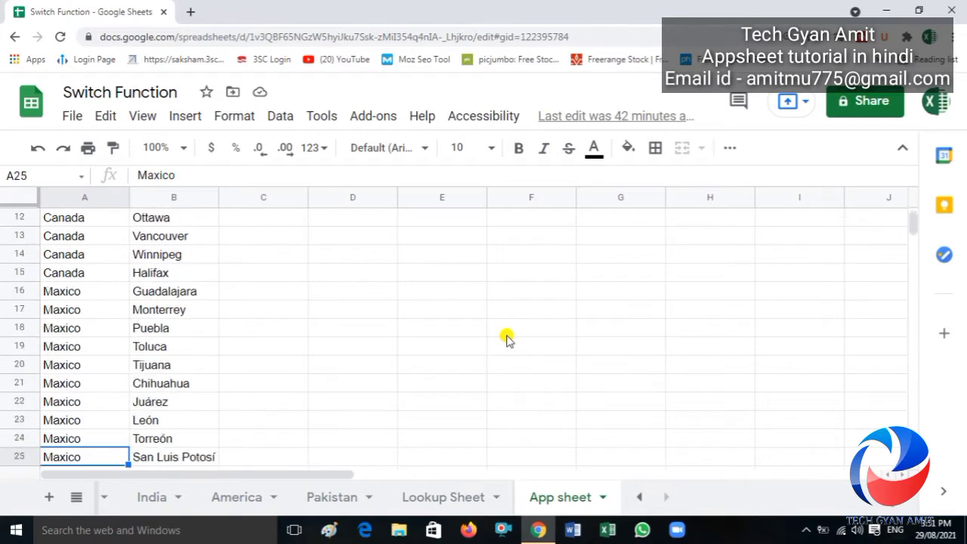
key(Up)
key(Up)
key(Up)
key(Up)
key(Up)
key(Up)
key(Up)
key(Up)
key(Up)
key(Up)
key(Up)
key(Up)
key(Up)
key(Up)
key(Up)
key(Up)
key(Up)
key(Up)
key(Up)
key(Up)
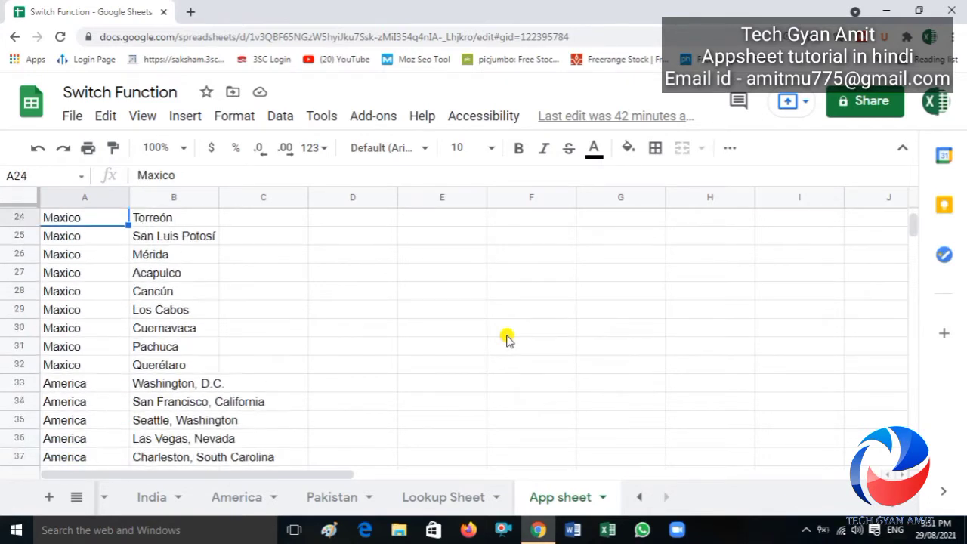
Look through the cities in the City Name column of the App sheet worksheet
key(Right)
key(Down)
key(Down)
key(Down)
key(Down)
key(Down)
key(Down)
key(Down)
key(Down)
key(Down)
key(Down)
key(Down)
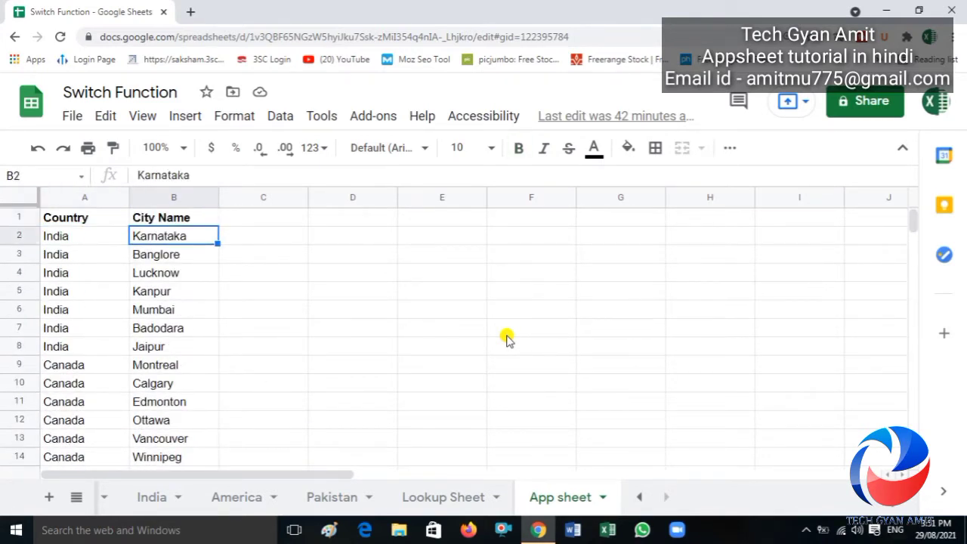
key(Down)
key(Down)
key(Down)
key(Down)
key(Down)
key(Down)
key(Down)
key(Down)
key(Down)
key(Down)
key(Down)
key(Down)
key(Down)
key(Down)
key(Down)
key(Down)
key(Down)
key(Down)
key(Down)
key(Down)
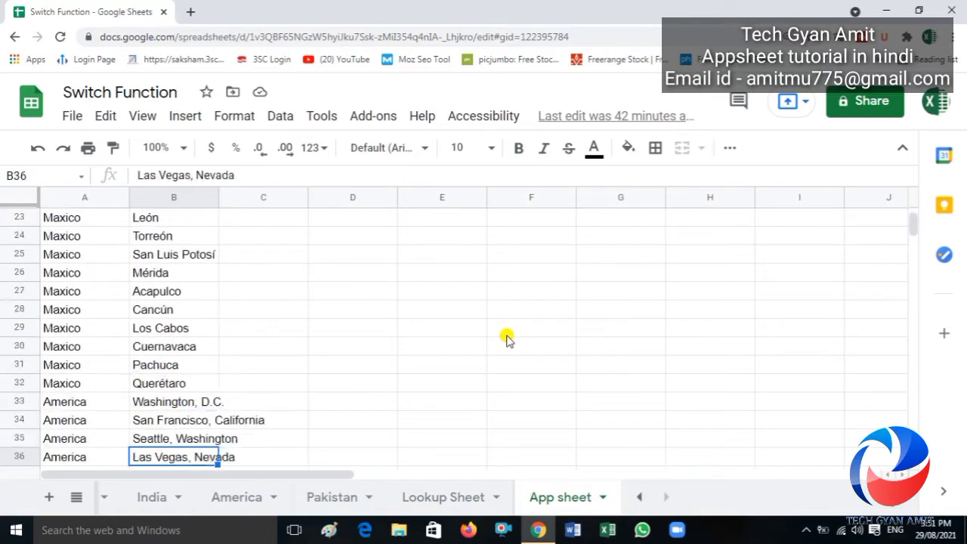
key(Up)
key(Up)
key(Up)
key(Up)
key(Up)
key(Up)
key(Up)
key(Up)
key(Up)
key(Up)
key(Up)
key(Up)
key(Up)
key(Up)
key(Up)
key(Up)
key(Up)
key(Up)
key(Up)
key(Up)
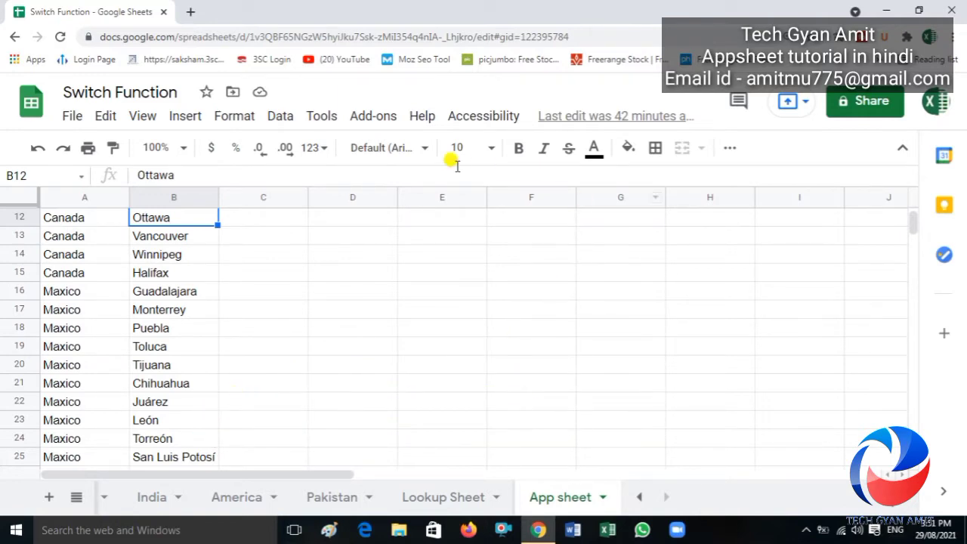
Open appsheet.com in a new browser tab and start for free to reach the My Apps page
click(189, 12)
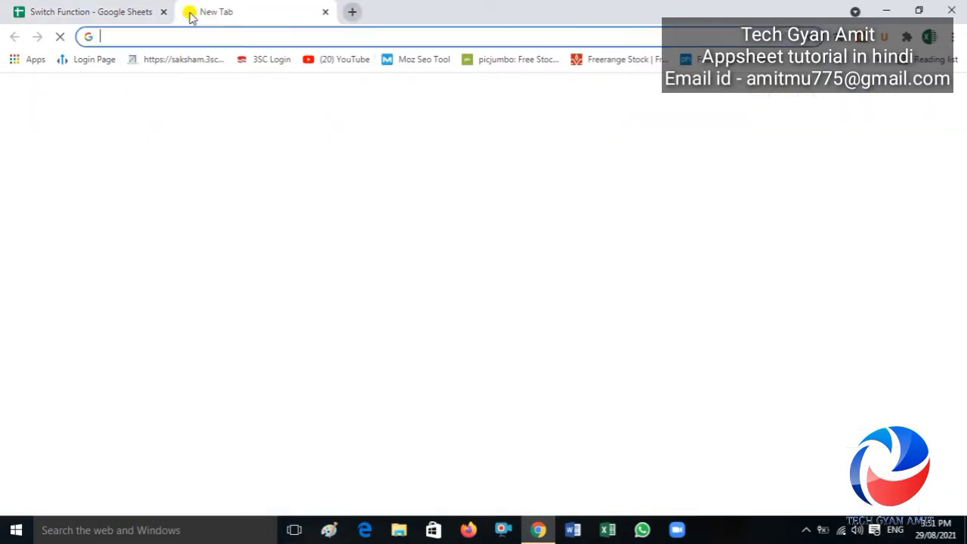
click(187, 36)
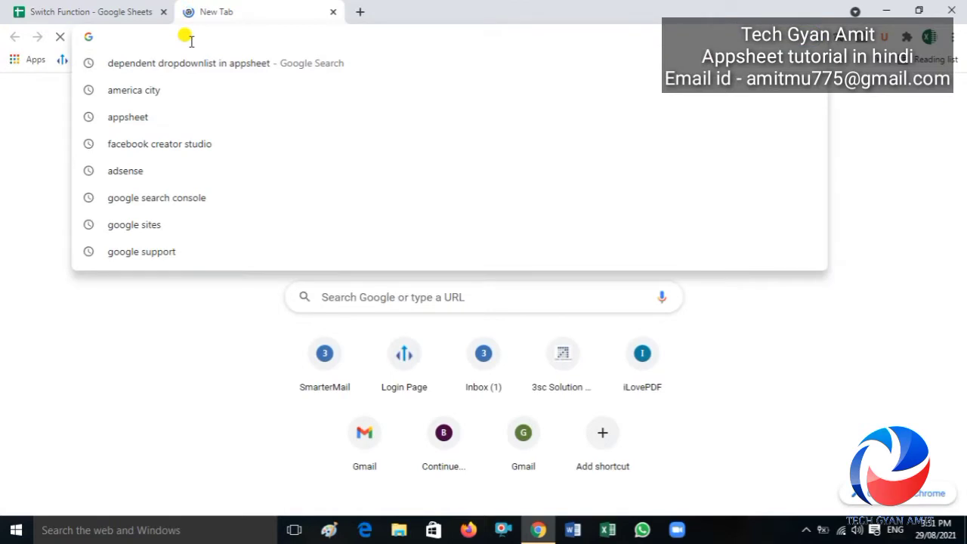
text(Appsheet.com/Template/Apps)
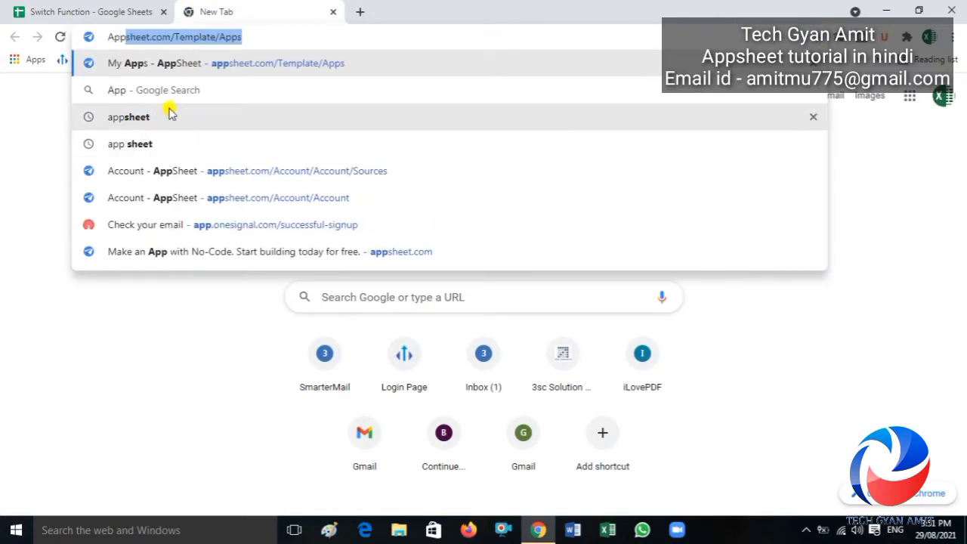
key(Right)
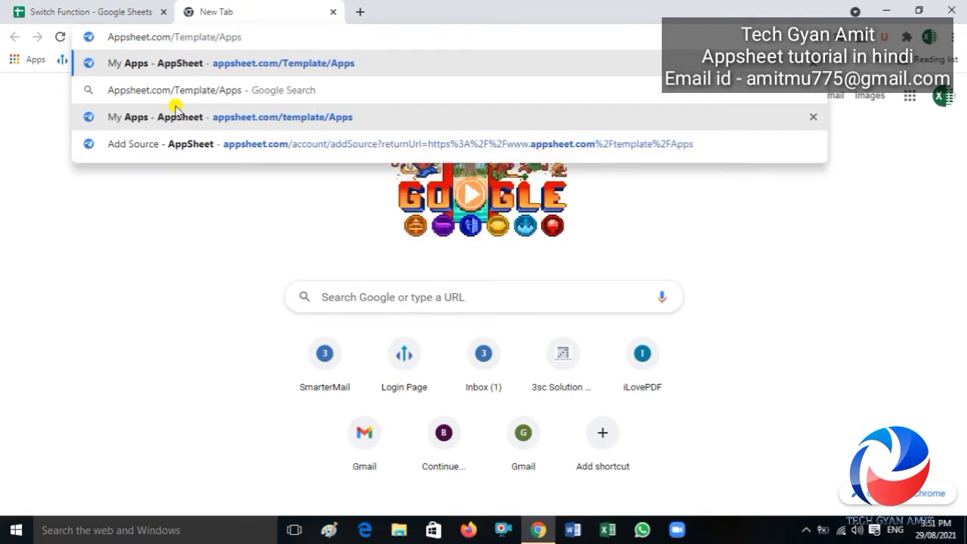
key(BackSpace)
key(BackSpace)
key(BackSpace)
key(BackSpace)
key(BackSpace)
key(BackSpace)
key(BackSpace)
key(BackSpace)
key(BackSpace)
key(BackSpace)
key(BackSpace)
key(BackSpace)
key(BackSpace)
key(BackSpace)
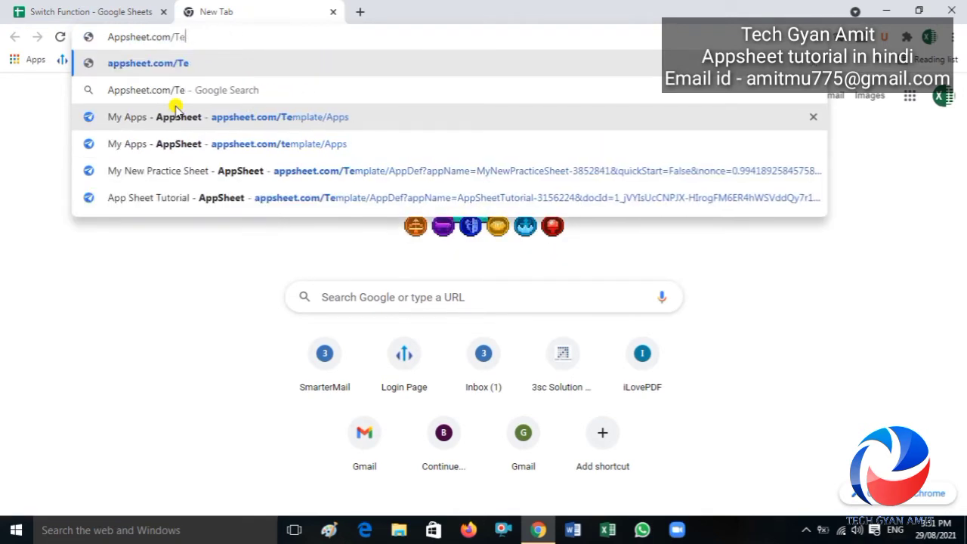
key(Return)
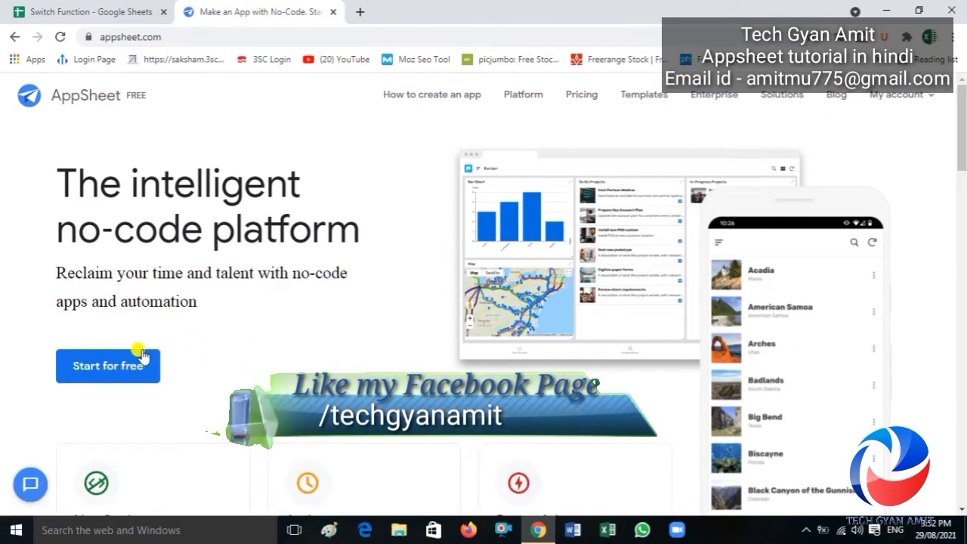
click(115, 380)
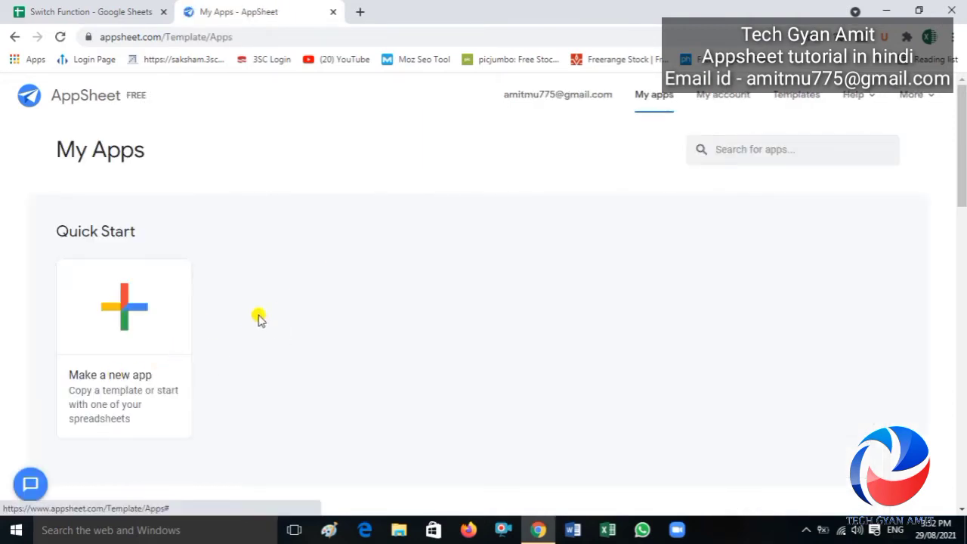
Make a new app from your own data, named "Dependent Dropdown", in the Education & Training category
click(123, 322)
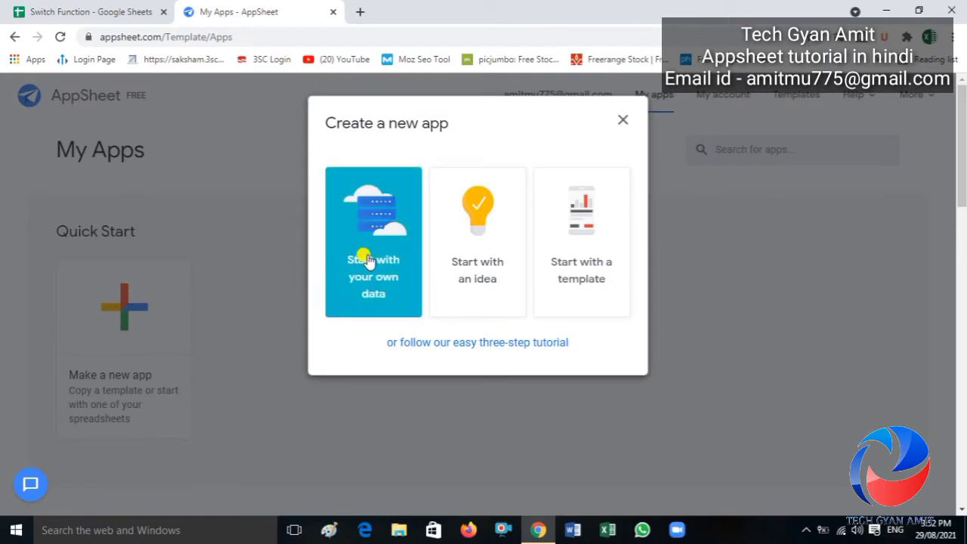
click(375, 256)
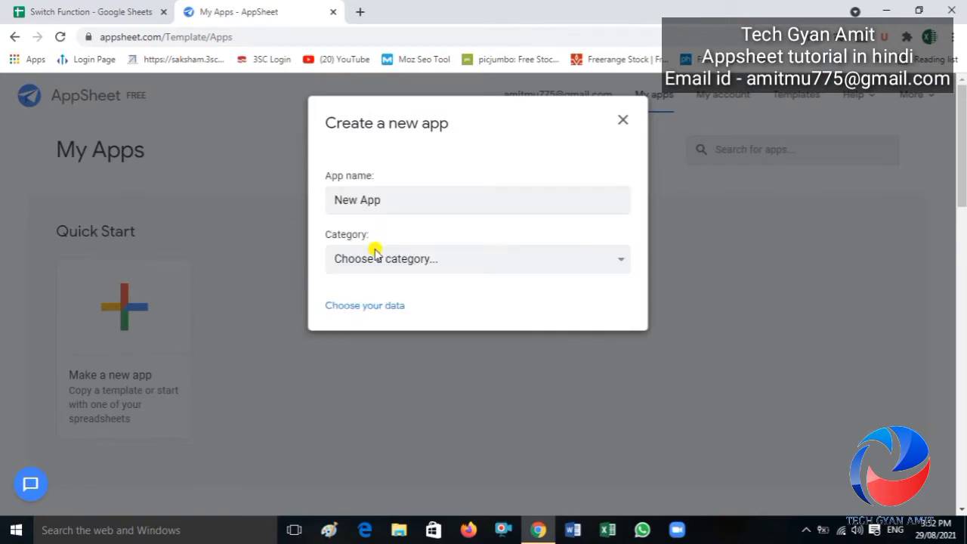
triple_click(378, 199)
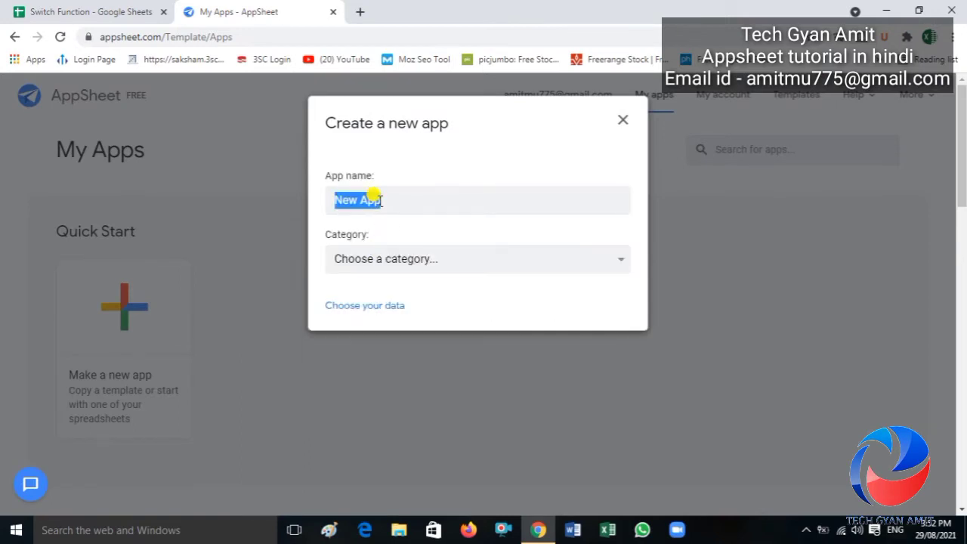
text(Dependent Dropdown)
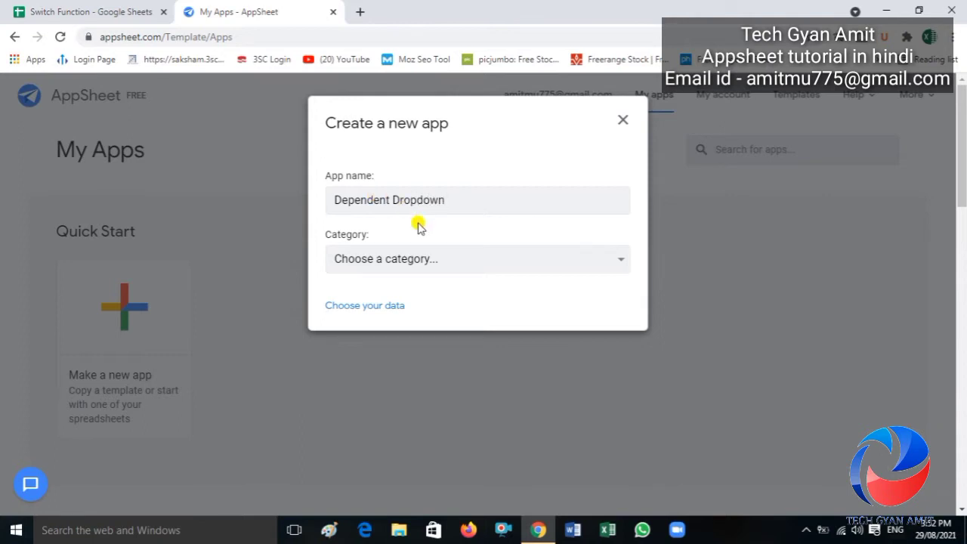
click(378, 265)
scroll(388, 220, down, 1)
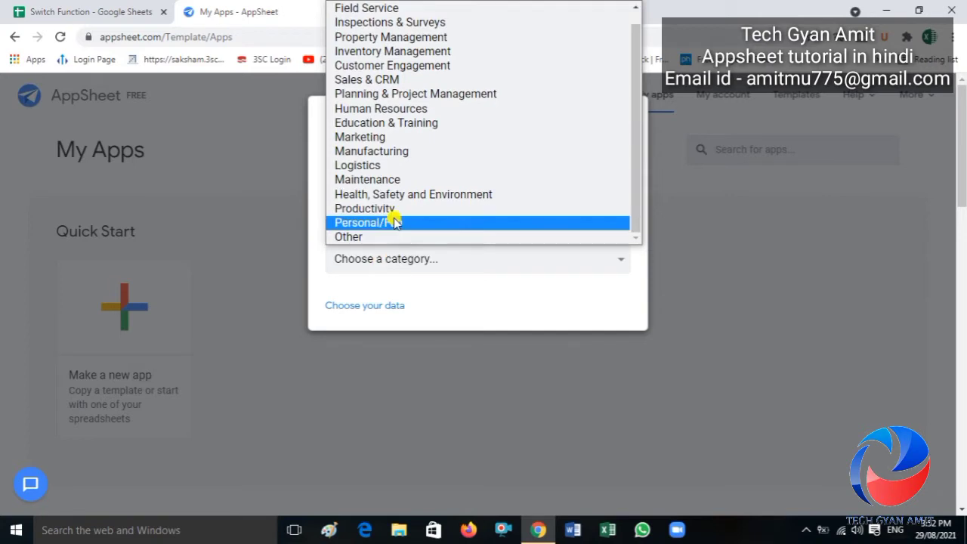
click(401, 124)
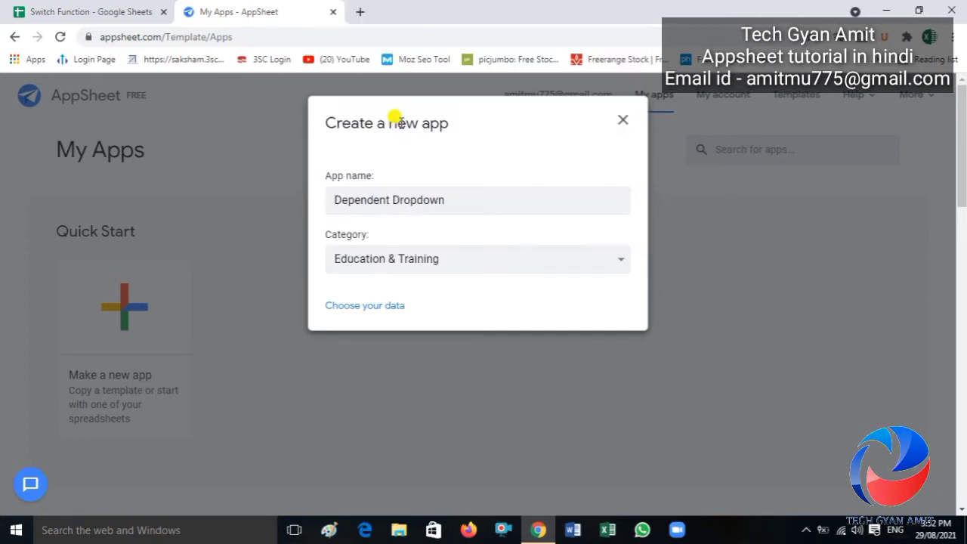
Choose the Switch Function spreadsheet from the google source as the app's data and start customizing the app
click(385, 306)
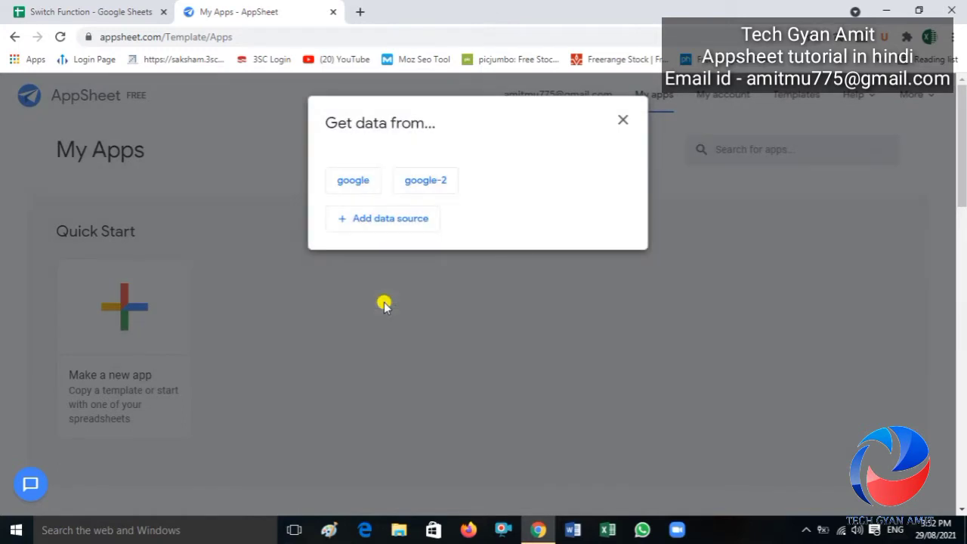
click(360, 185)
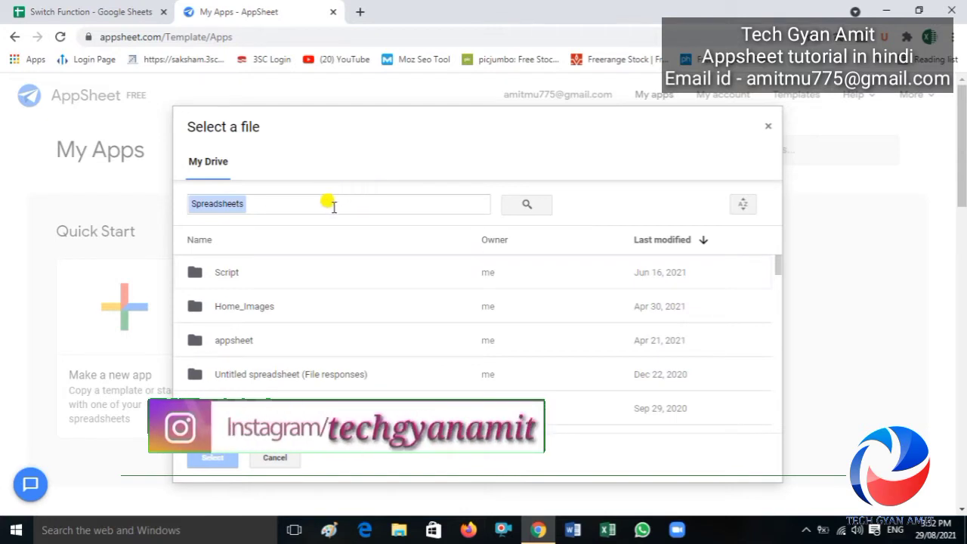
click(333, 206)
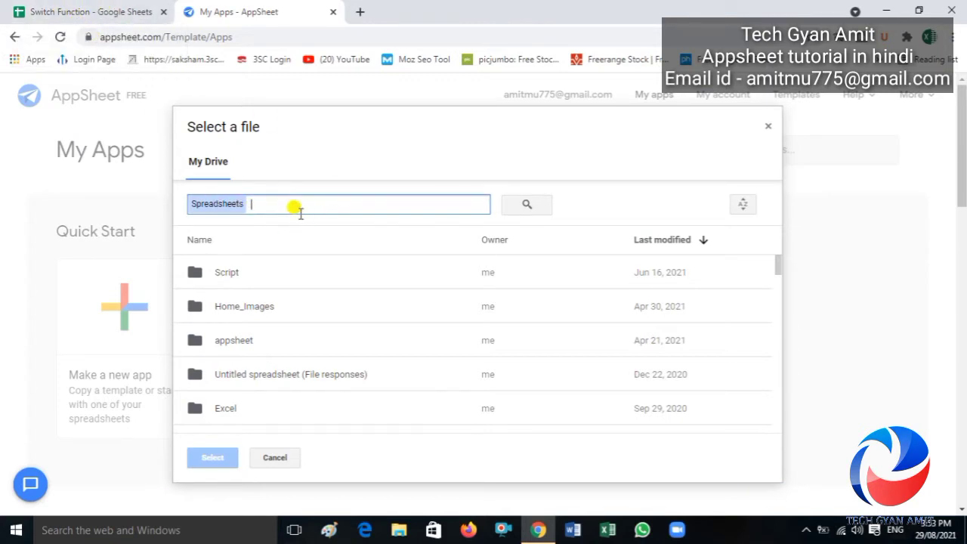
text(Sw)
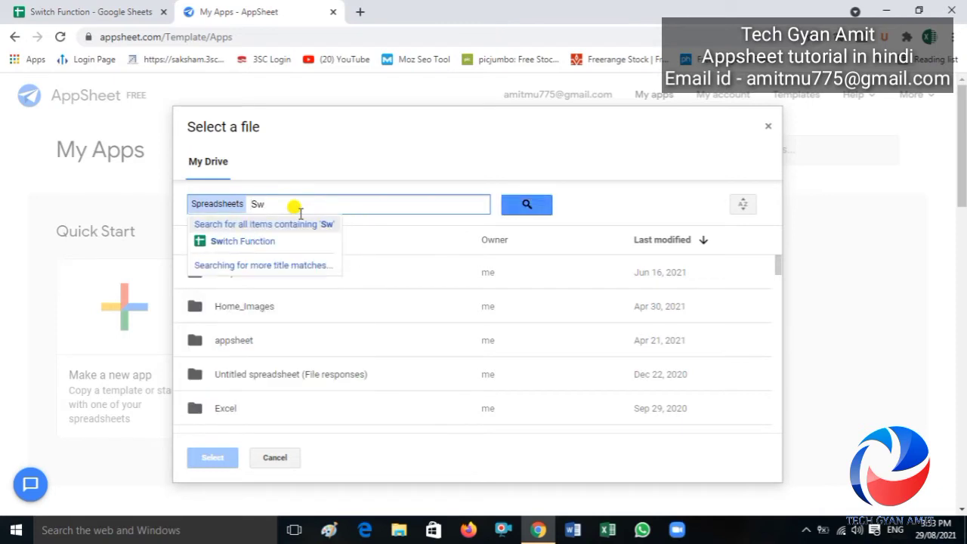
click(259, 241)
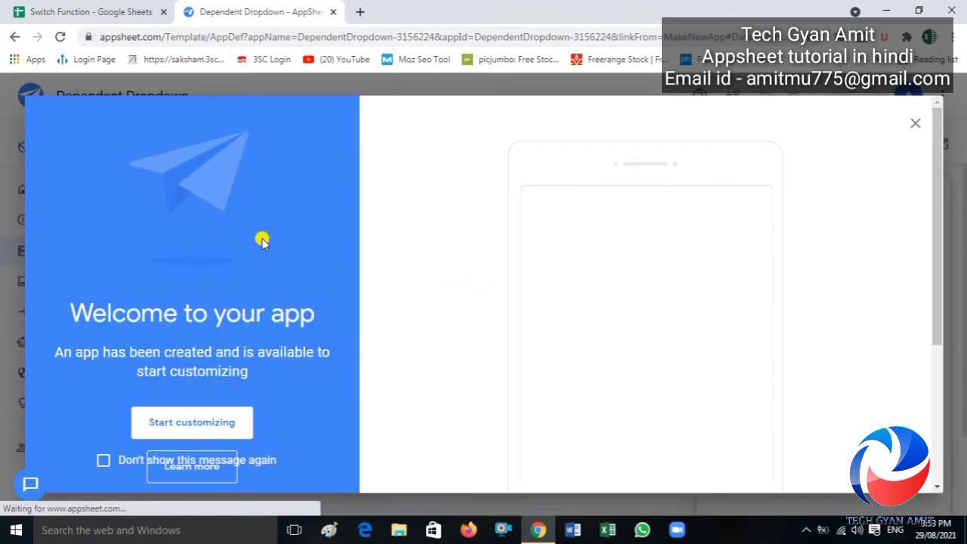
click(194, 425)
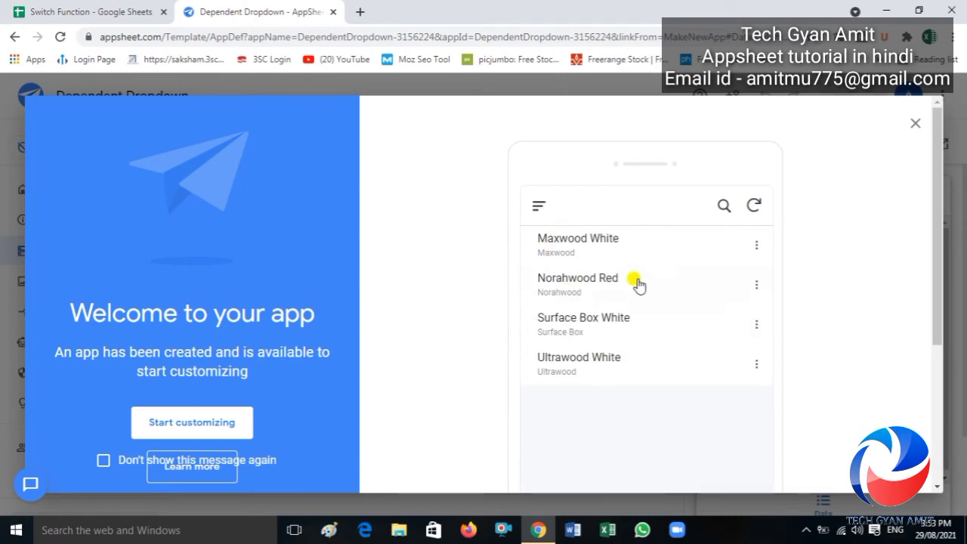
click(179, 426)
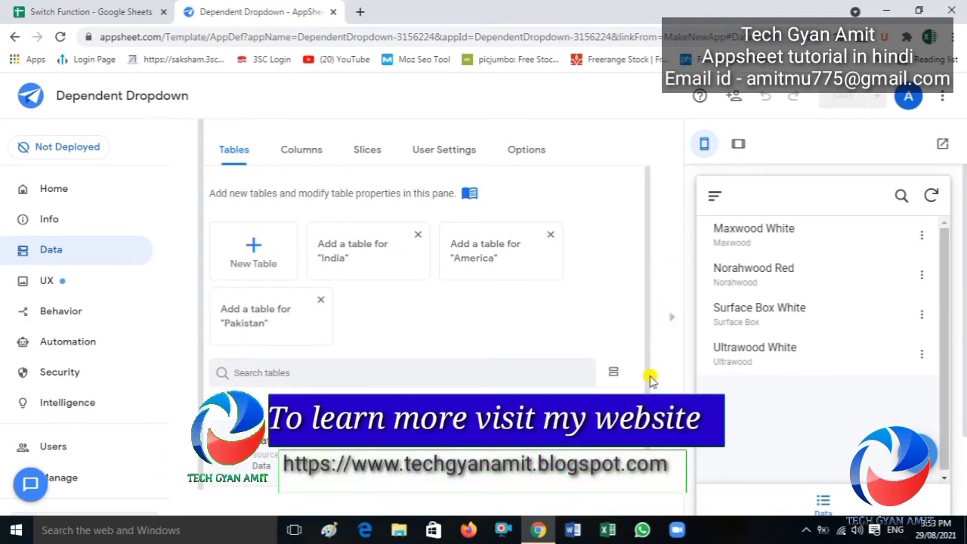
Add the suggested "App sheet" worksheet as a new table with updates, adds and deletes allowed, and show its view in the app preview
scroll(650, 378, down, 1)
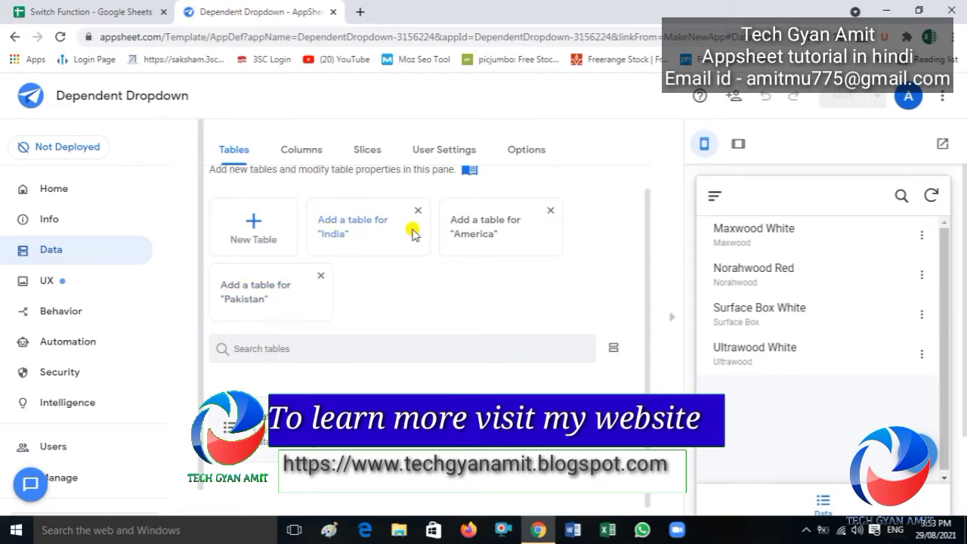
click(71, 9)
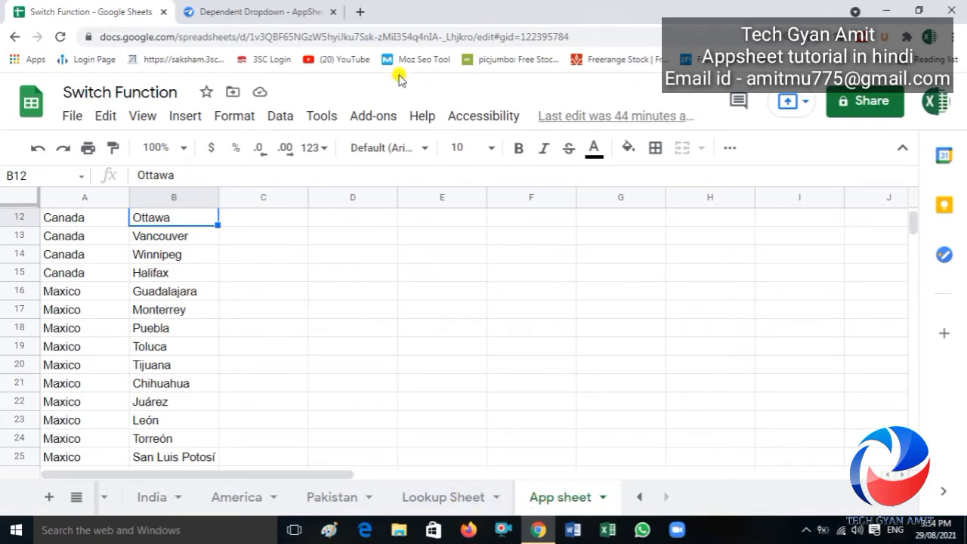
click(250, 12)
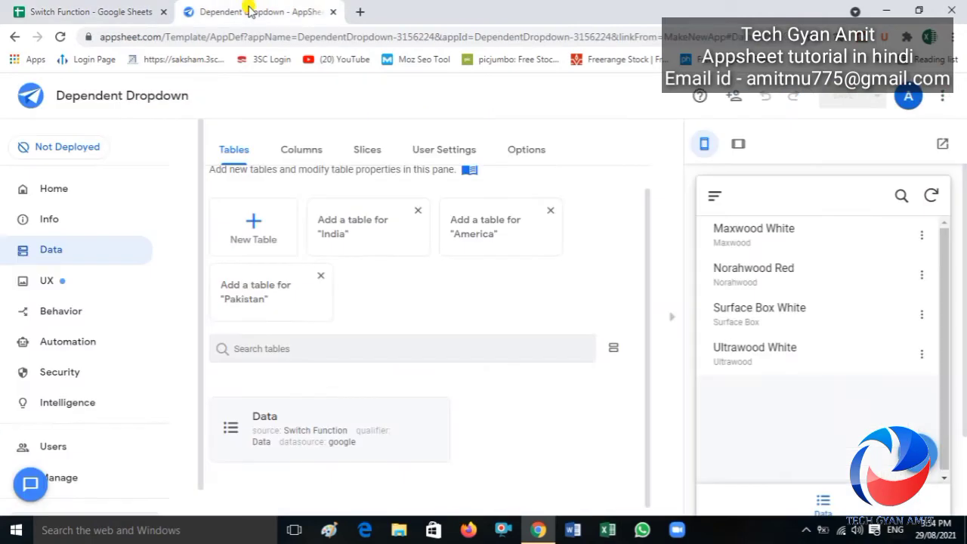
click(254, 227)
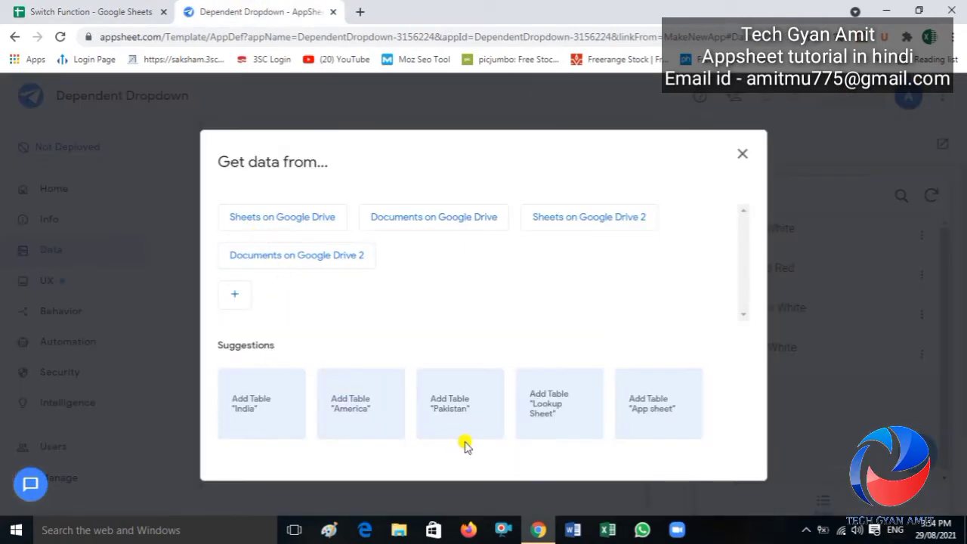
click(653, 415)
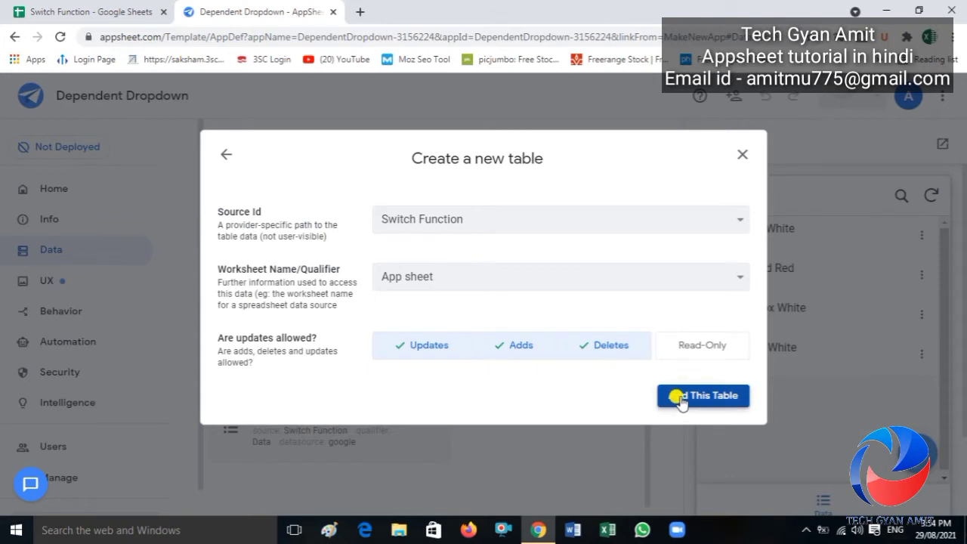
click(683, 400)
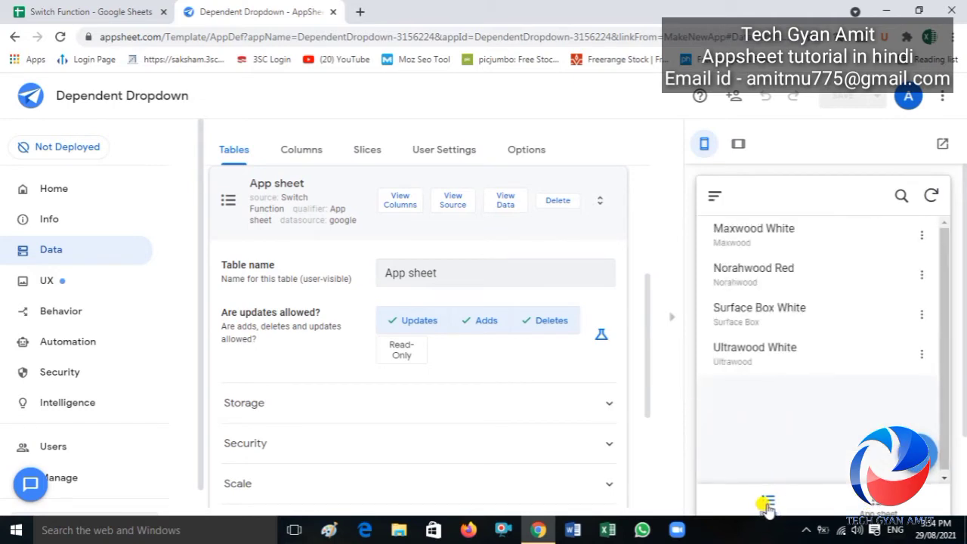
click(877, 505)
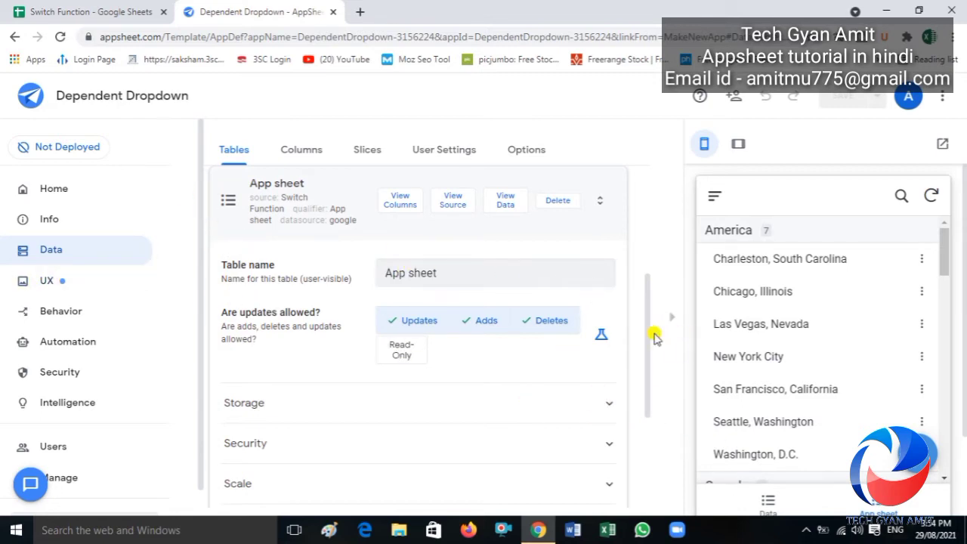
Delete the Data table from the app's tables and confirm the deletion
drag(647, 333, 652, 431)
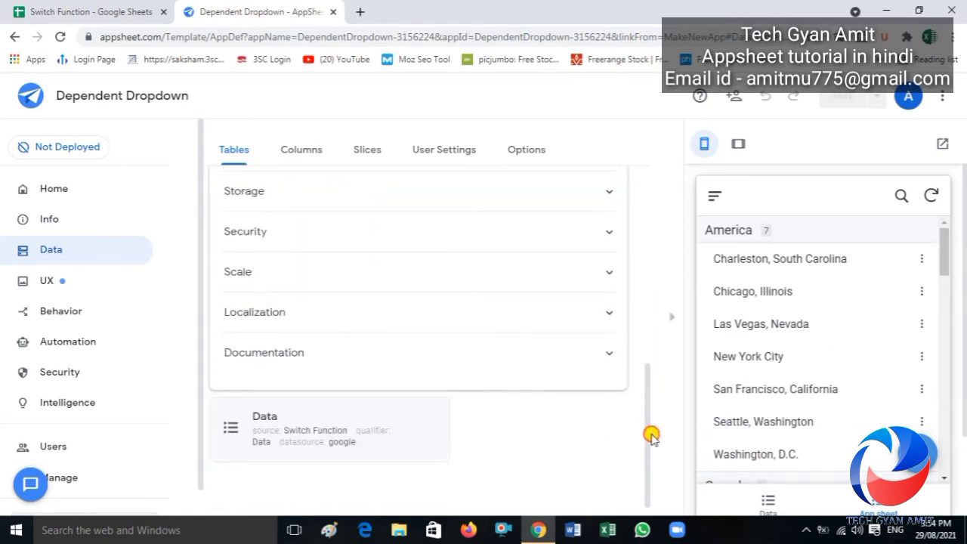
click(327, 437)
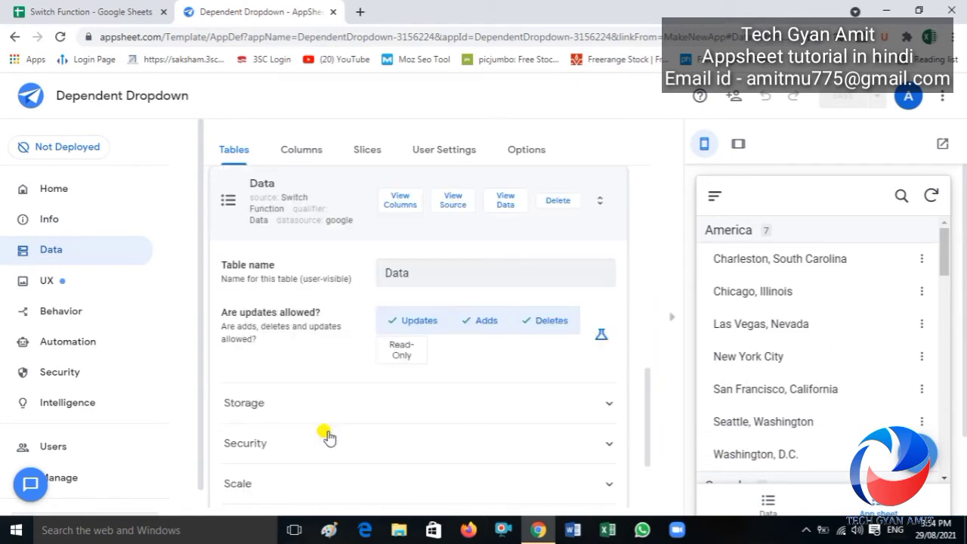
click(558, 204)
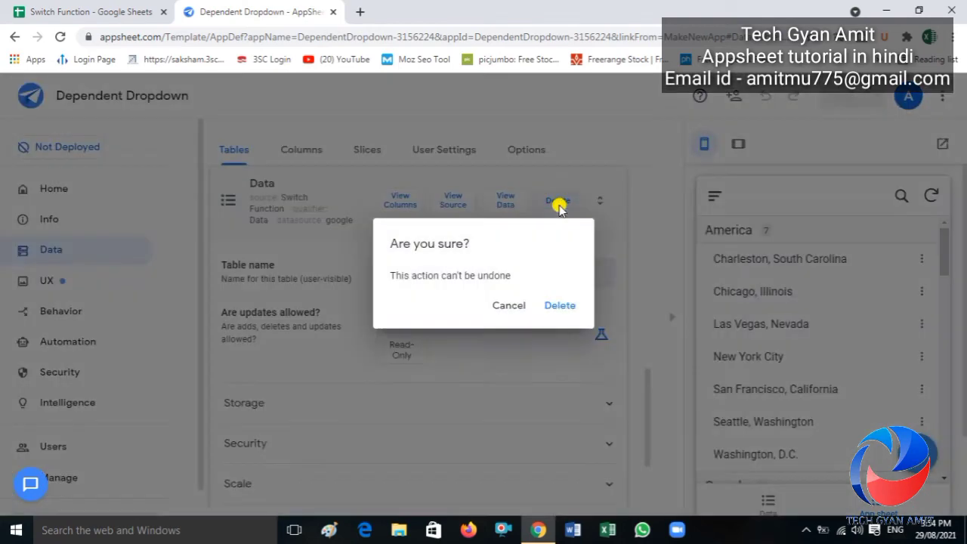
click(561, 306)
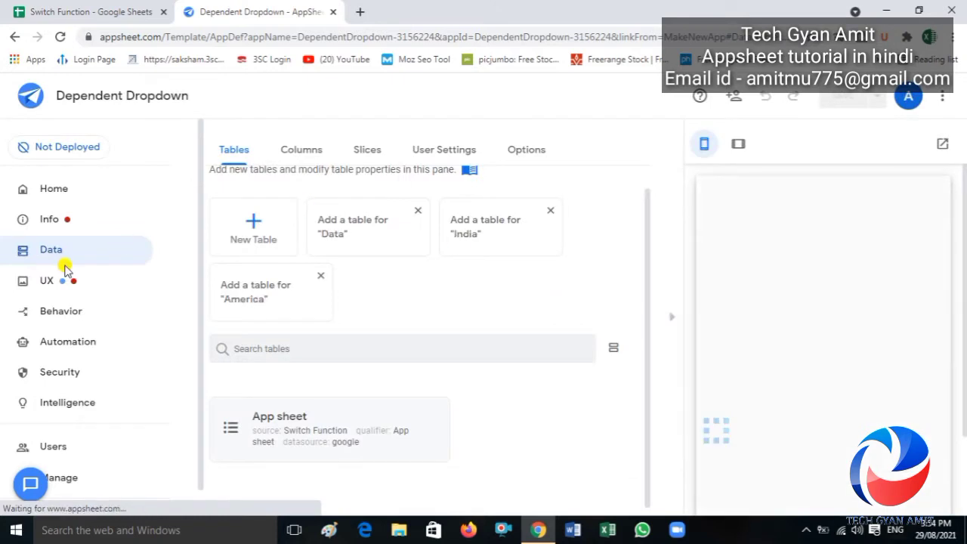
Delete the primary Data view that has the error and save the app
click(41, 284)
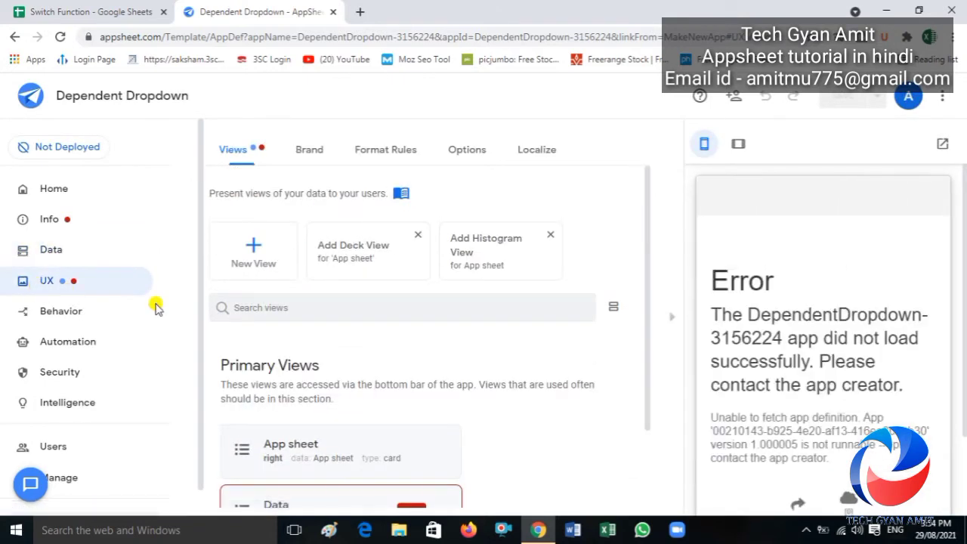
click(311, 503)
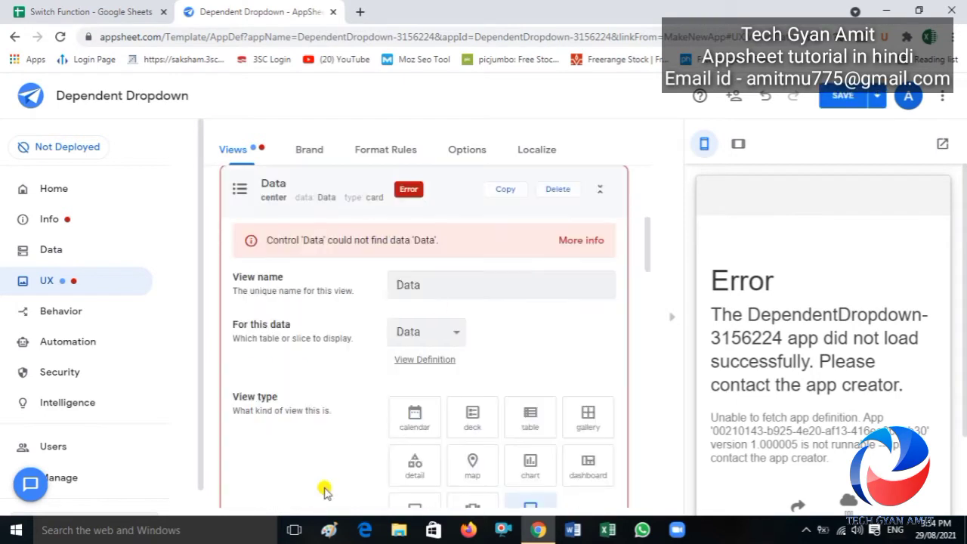
click(559, 191)
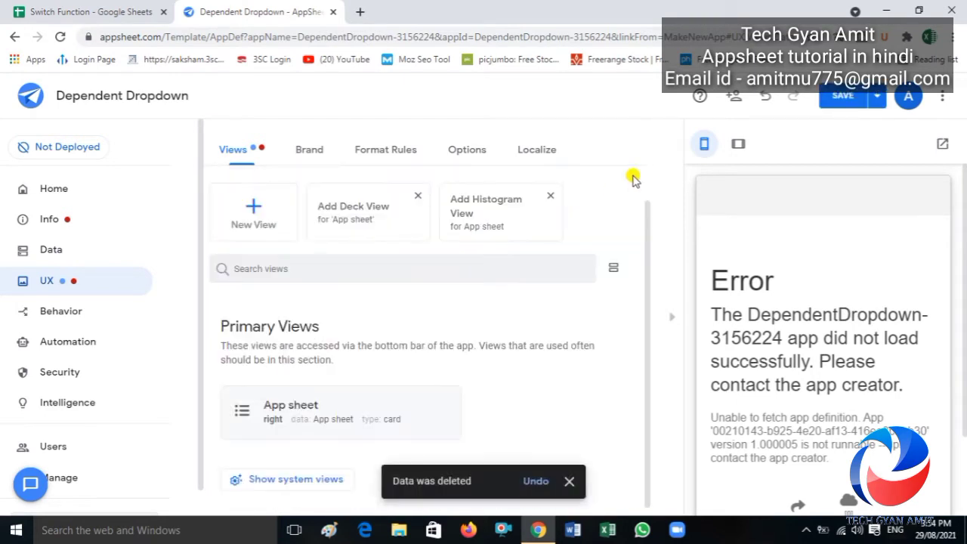
click(833, 104)
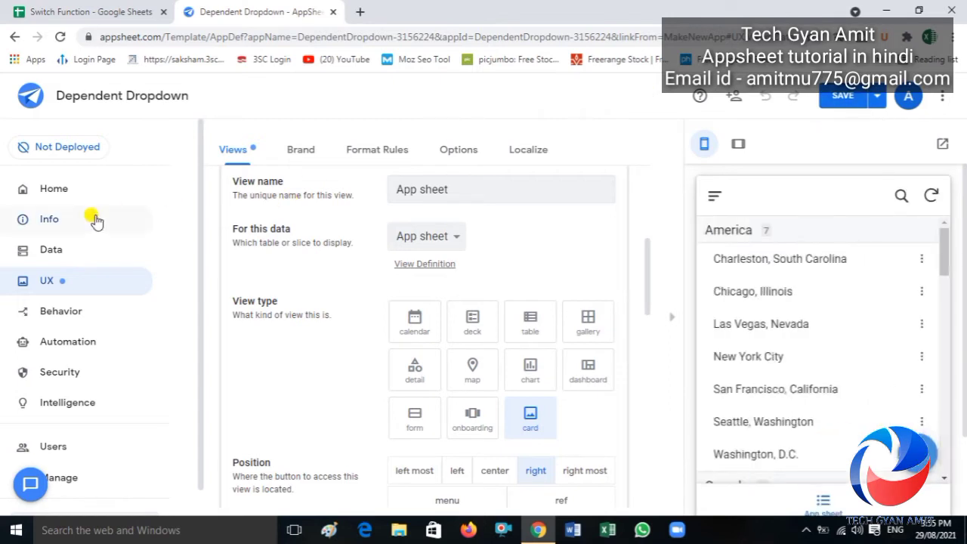
Change the view type of the App sheet view to form and save the app
click(49, 249)
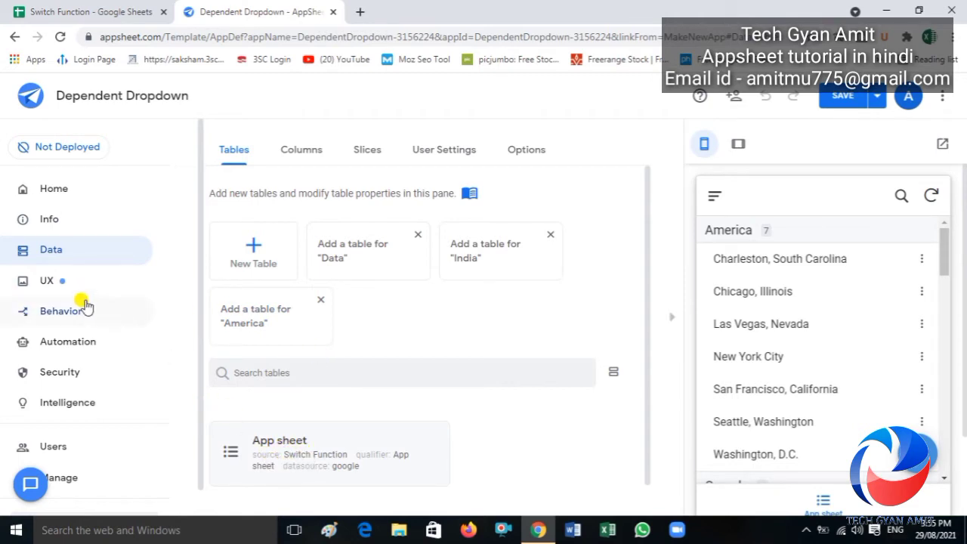
click(49, 281)
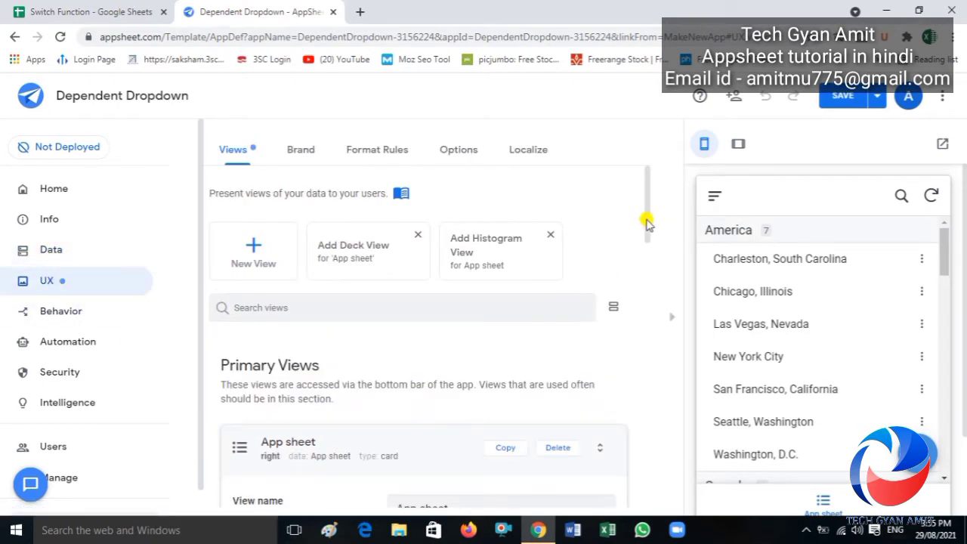
drag(647, 224, 654, 313)
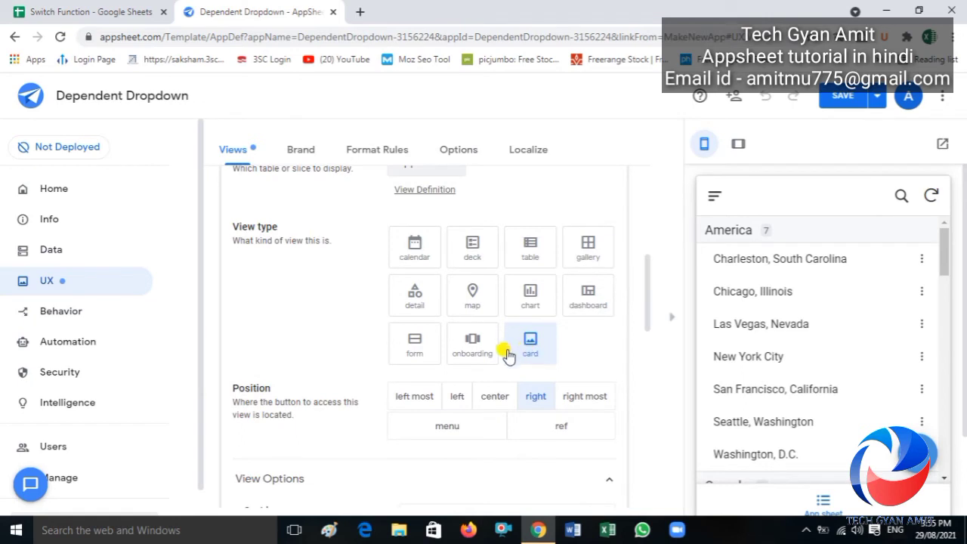
click(415, 347)
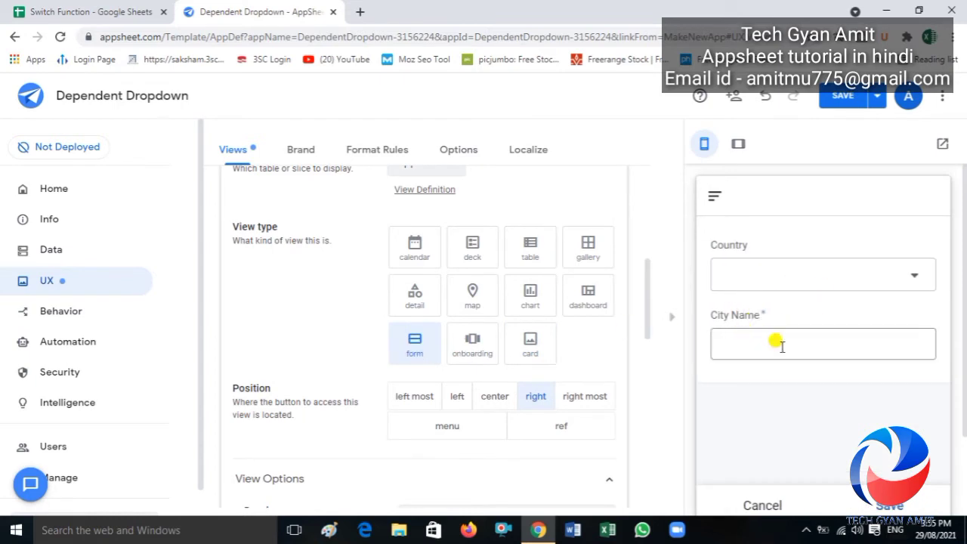
click(844, 99)
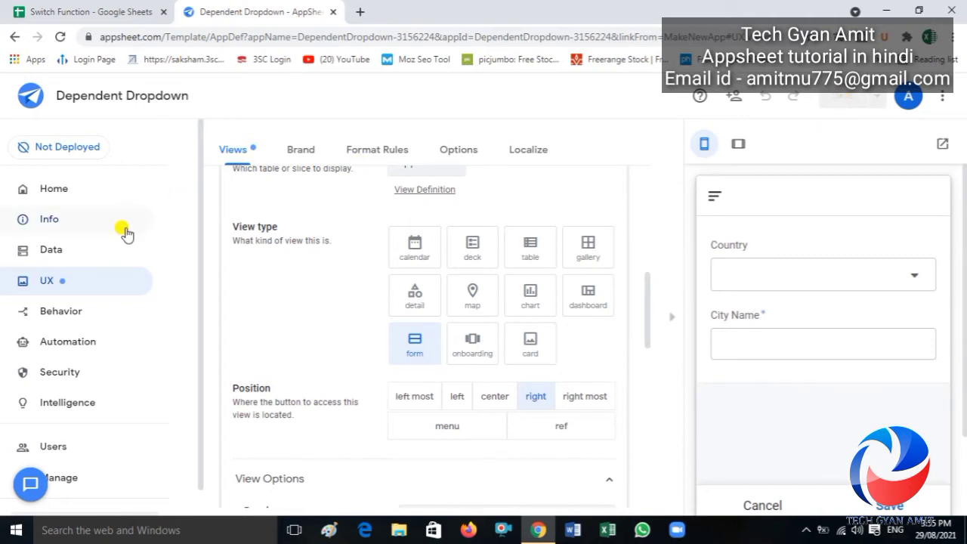
Open the column definitions of the App sheet table
click(44, 257)
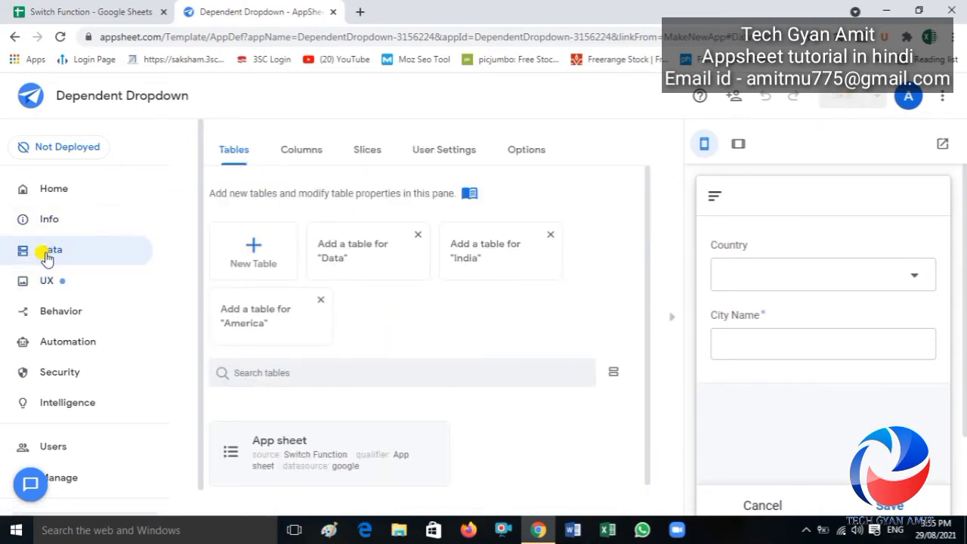
click(308, 151)
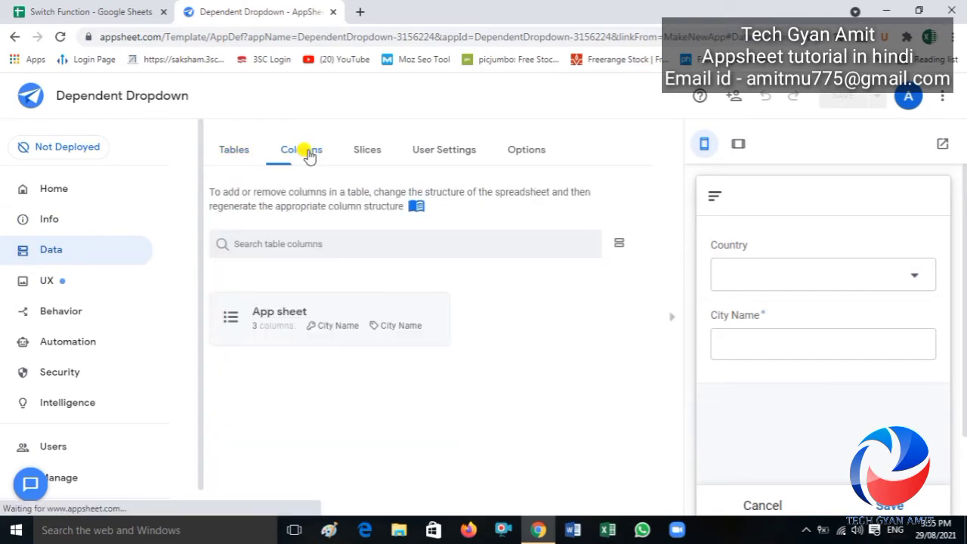
click(281, 324)
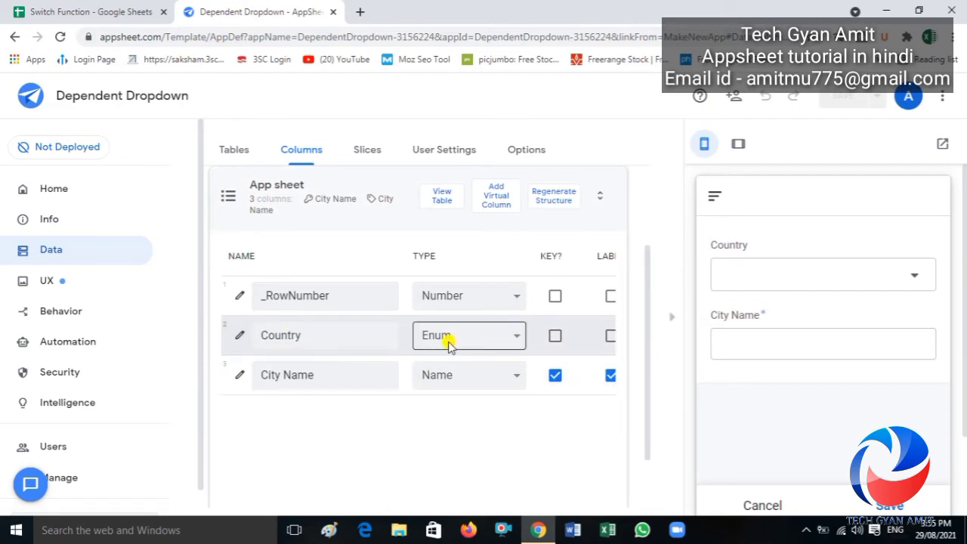
Check the Country dropdown's choices in the app preview form and select India
click(913, 282)
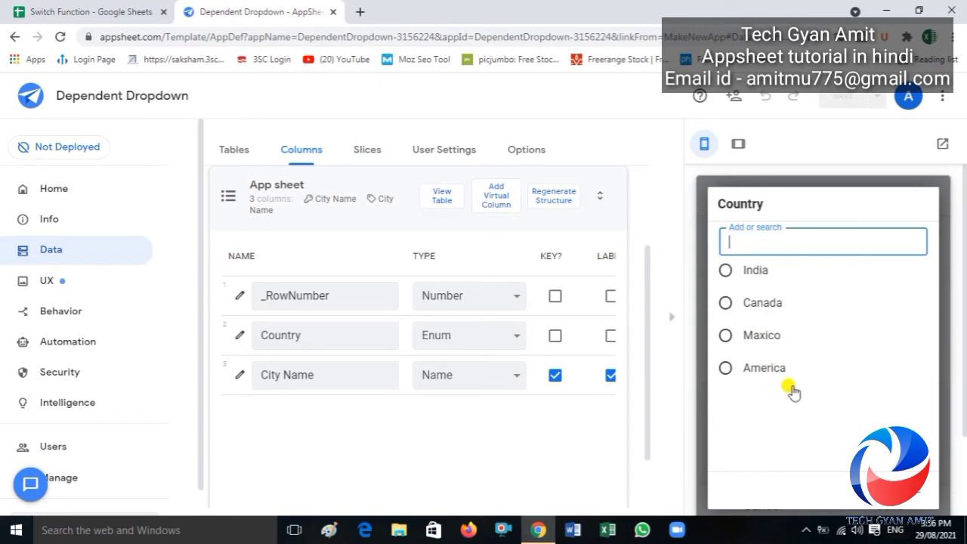
click(906, 498)
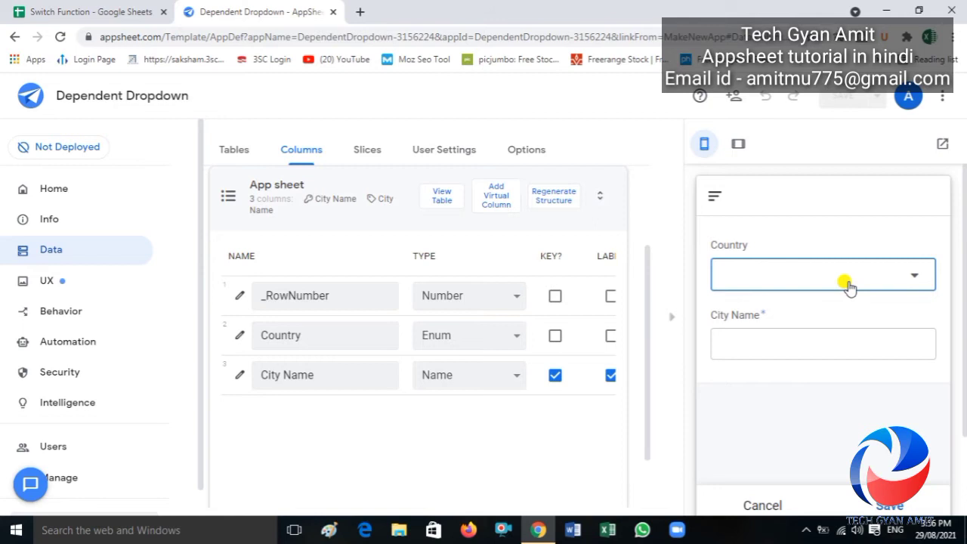
click(912, 281)
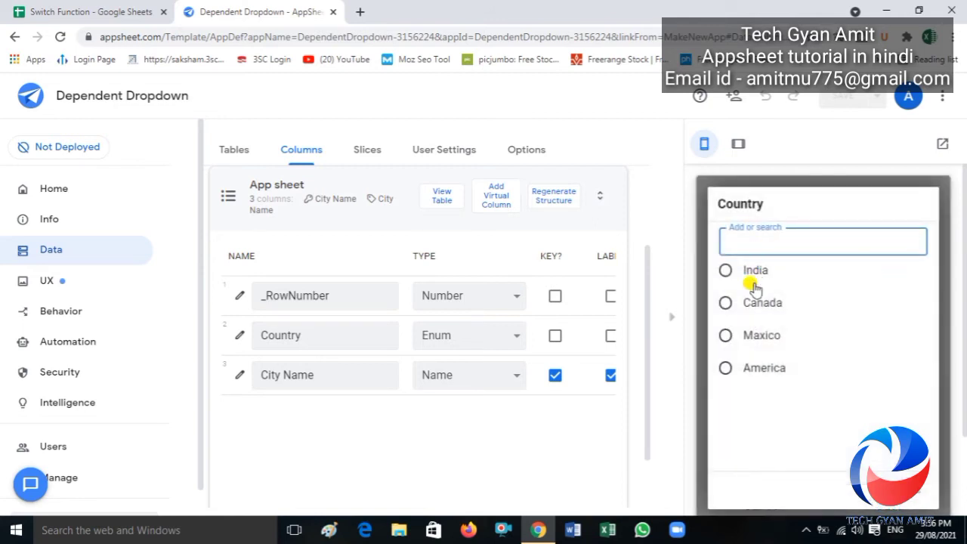
click(726, 270)
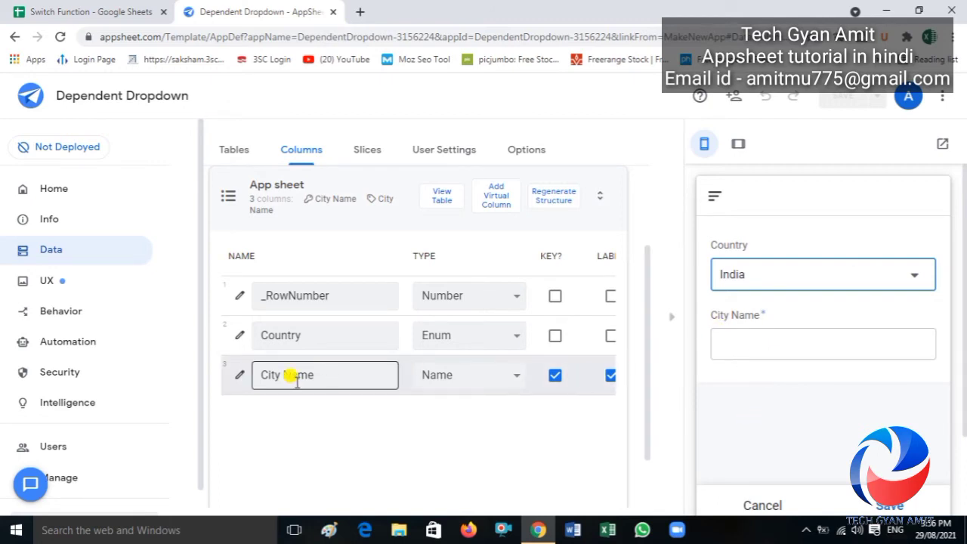
Open the Valid If expression in the City Name column's data validity settings and start it with Select(
click(236, 381)
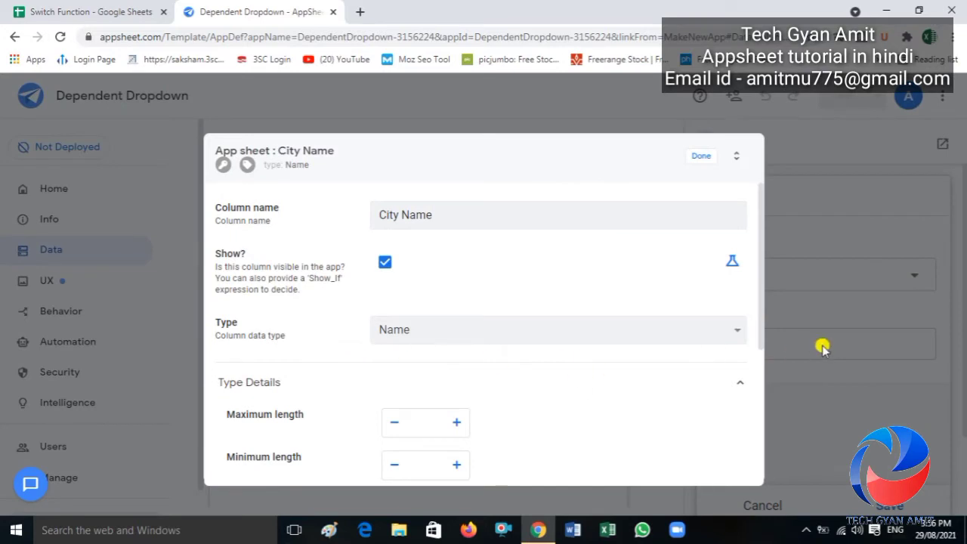
drag(762, 342, 762, 399)
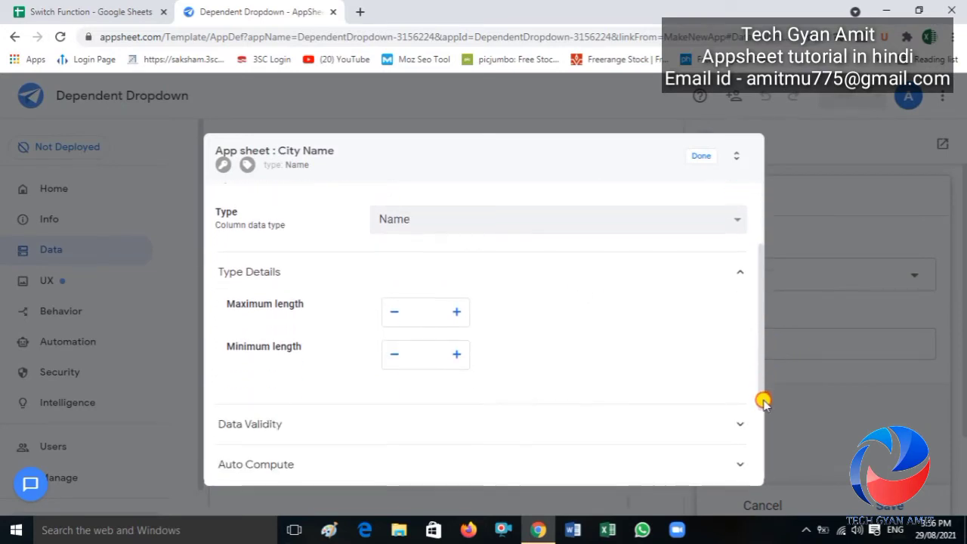
click(330, 431)
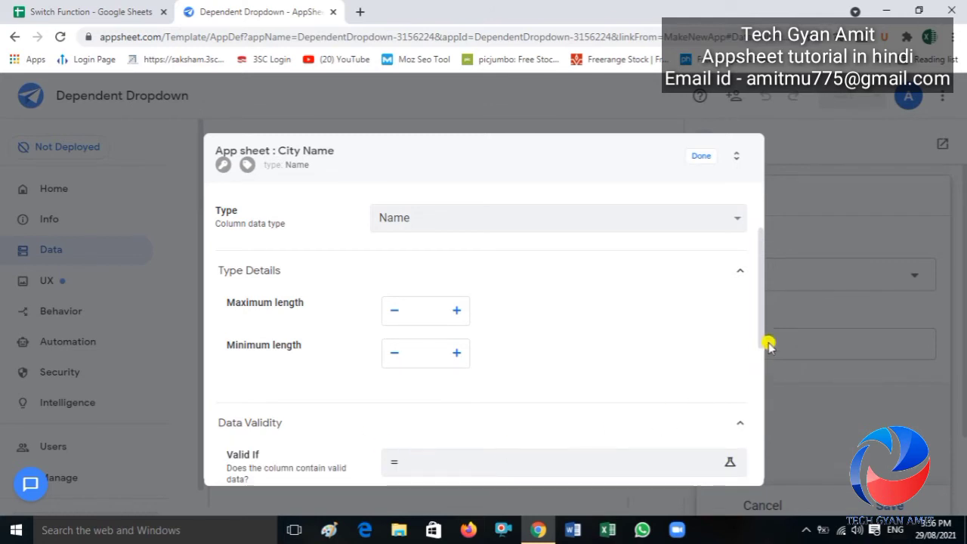
drag(760, 333, 758, 368)
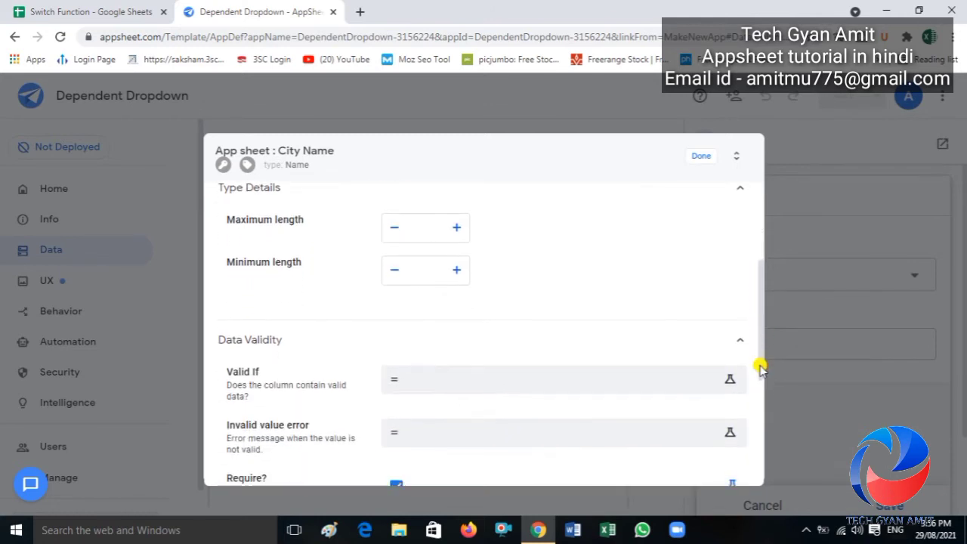
click(490, 381)
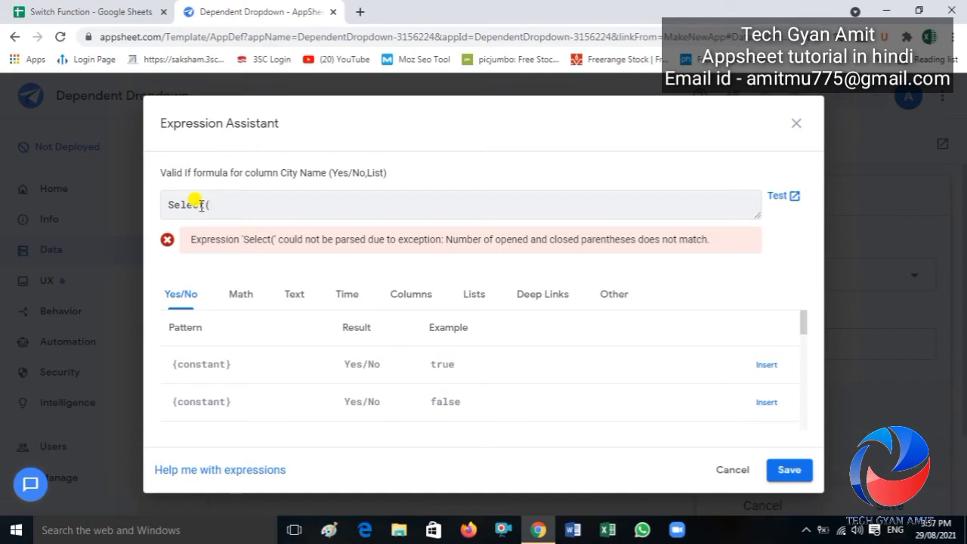
Extend the Valid If expression with App Sheet[City Name], after checking the sheet name and column header in the Switch Function spreadsheet
click(102, 15)
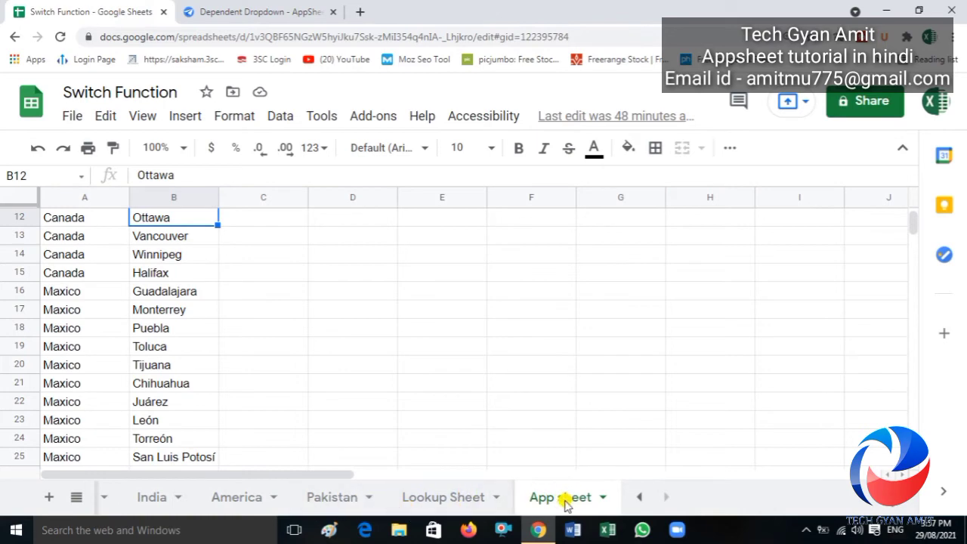
click(247, 9)
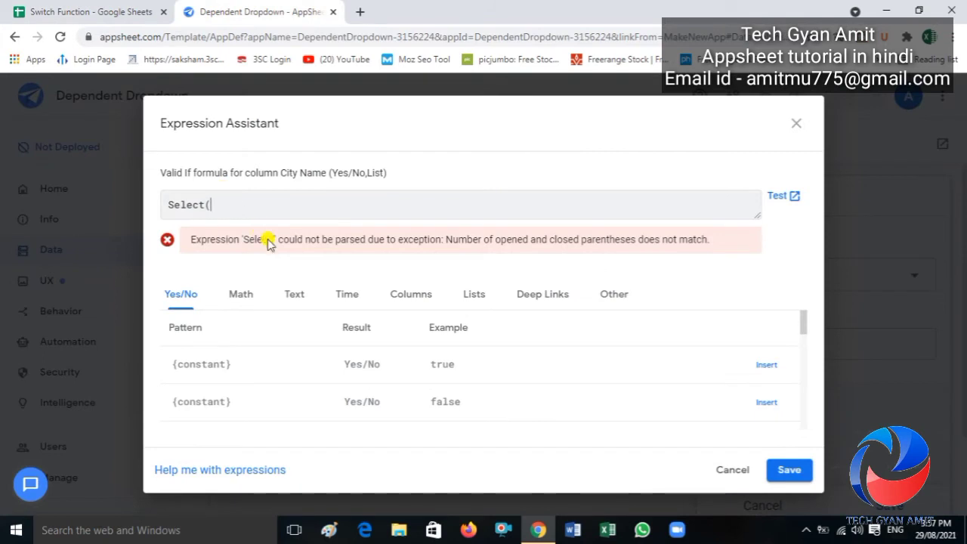
text(App Sheet[)
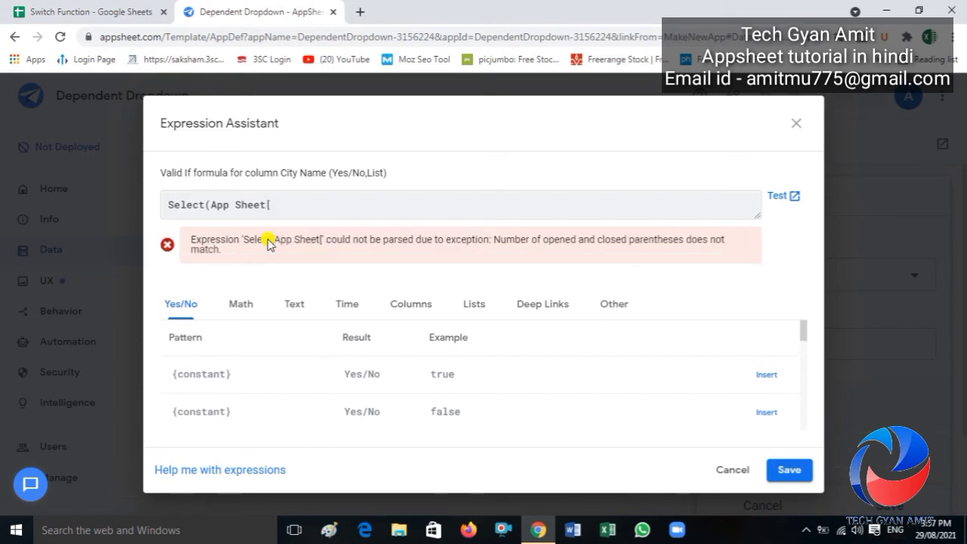
click(110, 11)
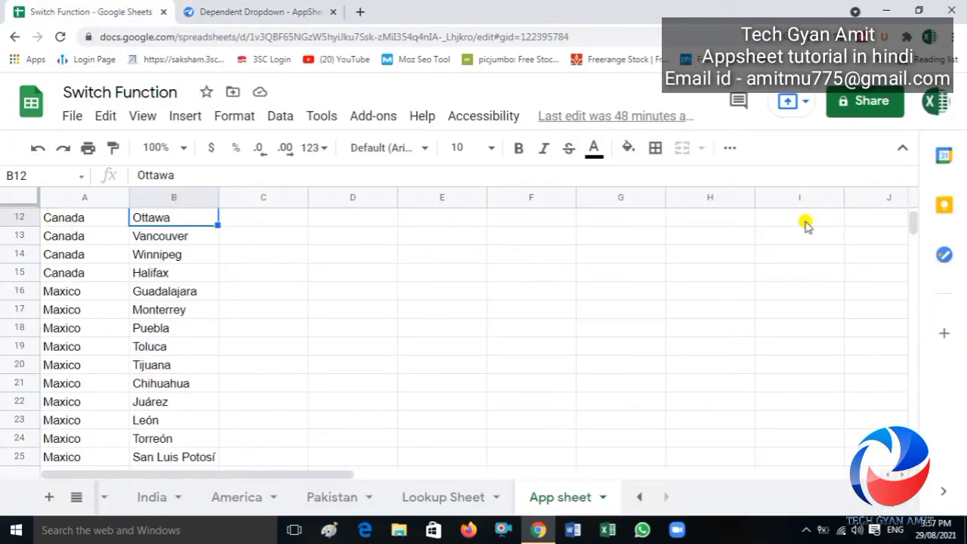
drag(913, 220, 913, 215)
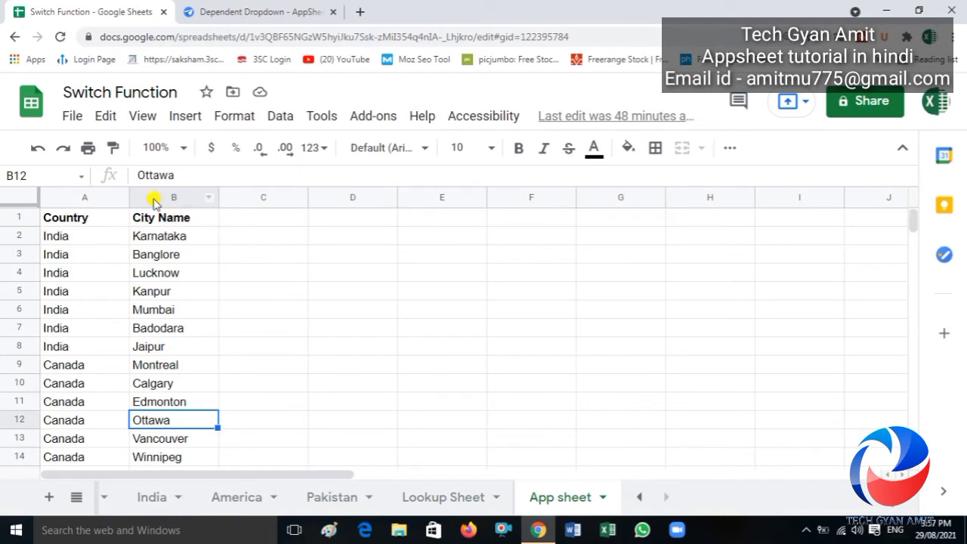
click(251, 15)
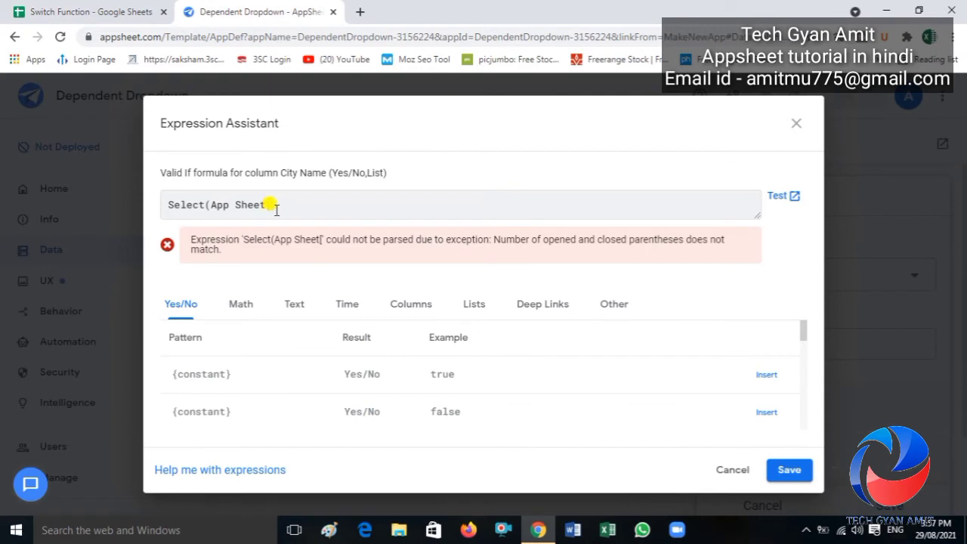
text(City N)
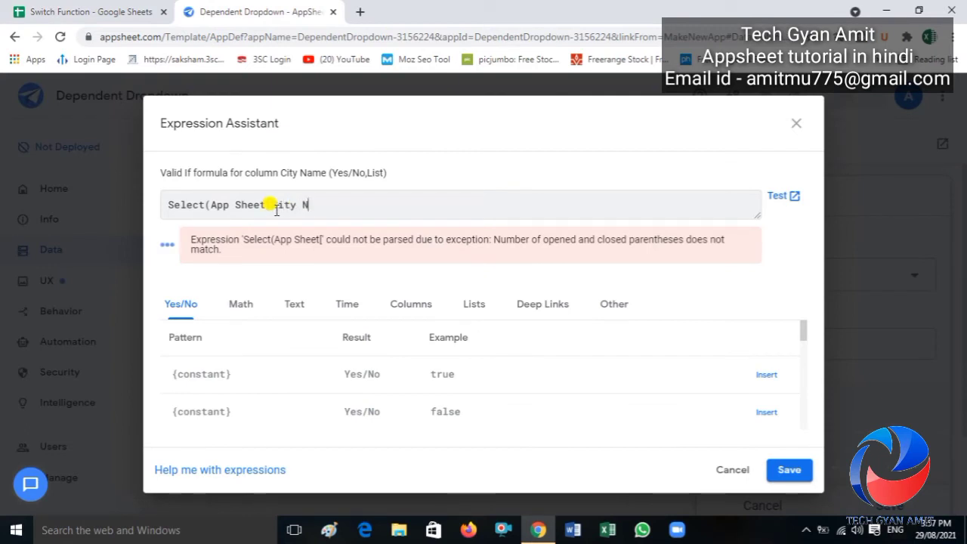
text(ame],)
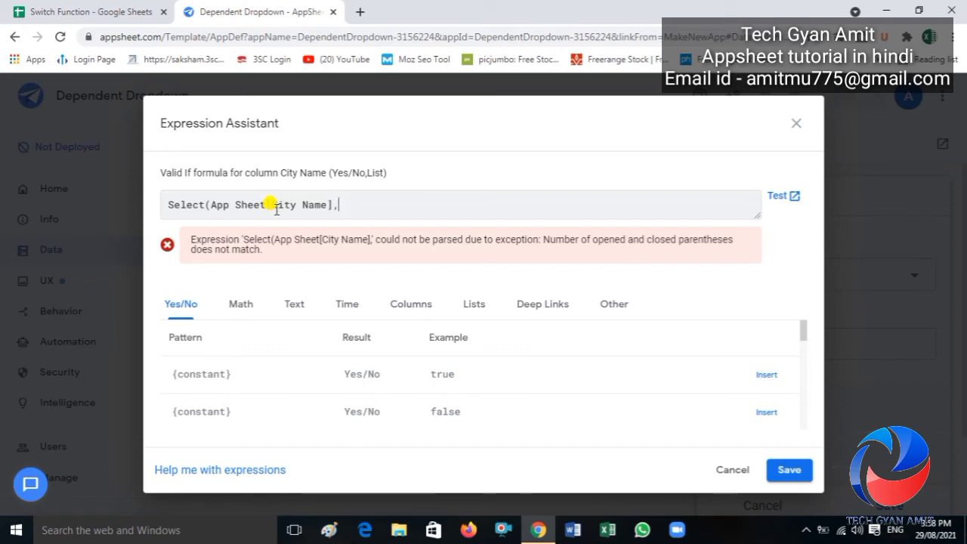
Complete the expression with the condition [Country]=[_Thisrow].[Country]) and check it against the spreadsheet's Country and City Name columns
click(110, 11)
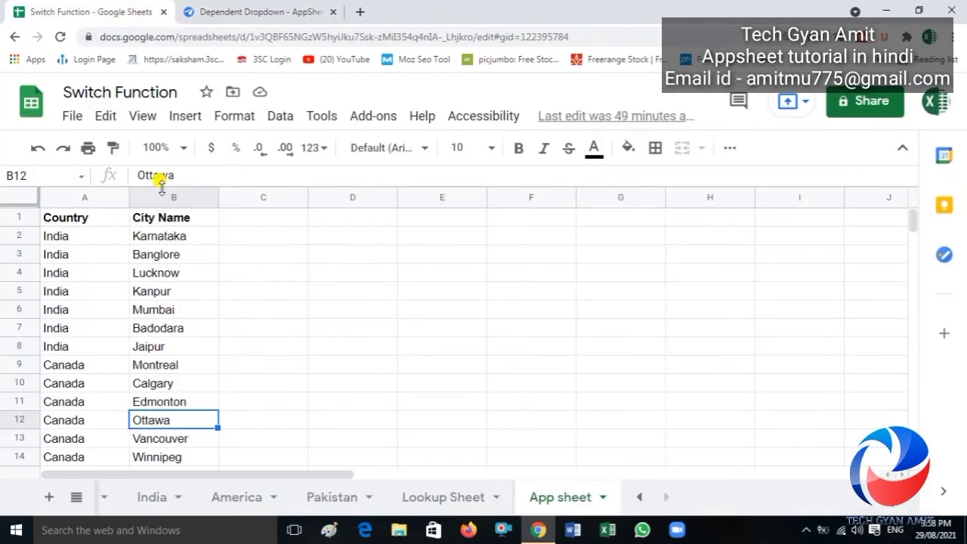
click(265, 10)
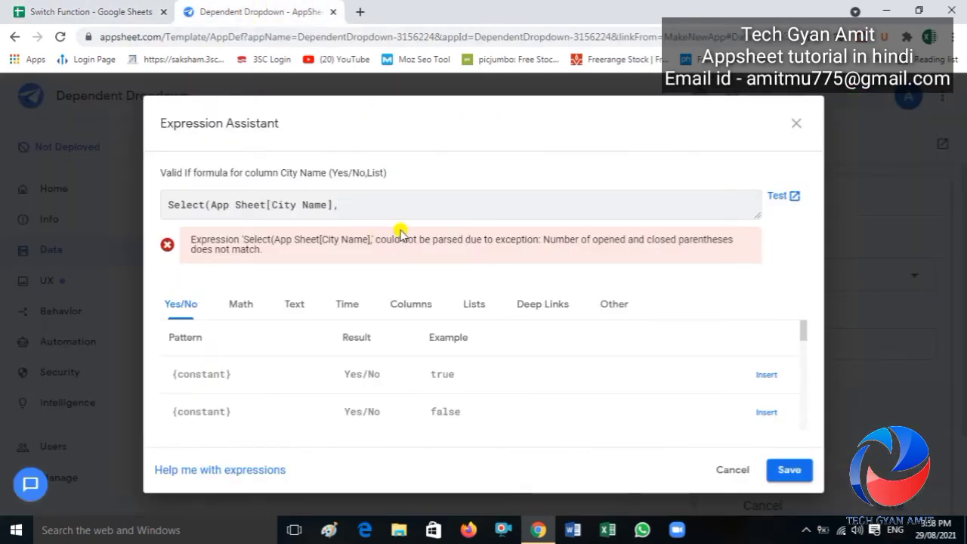
text([Country]=)
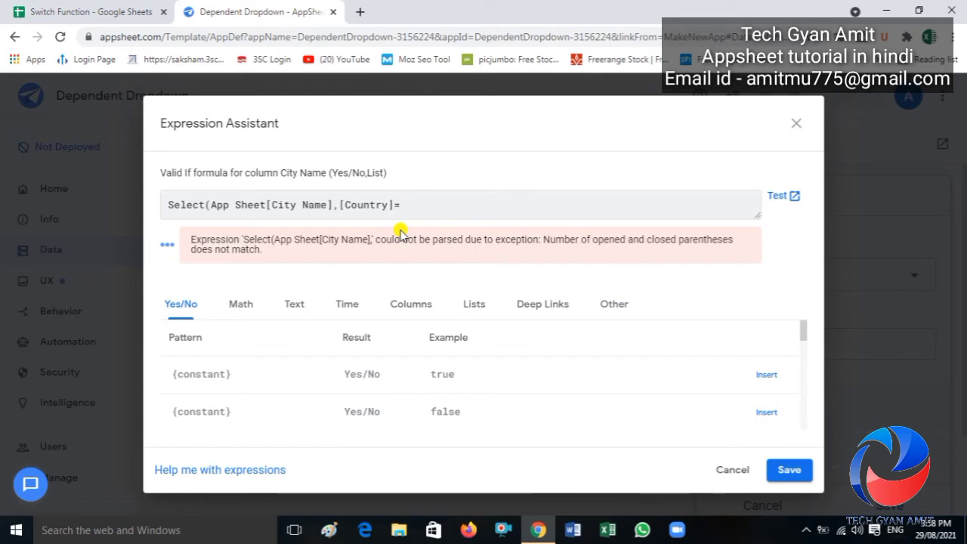
text([_)
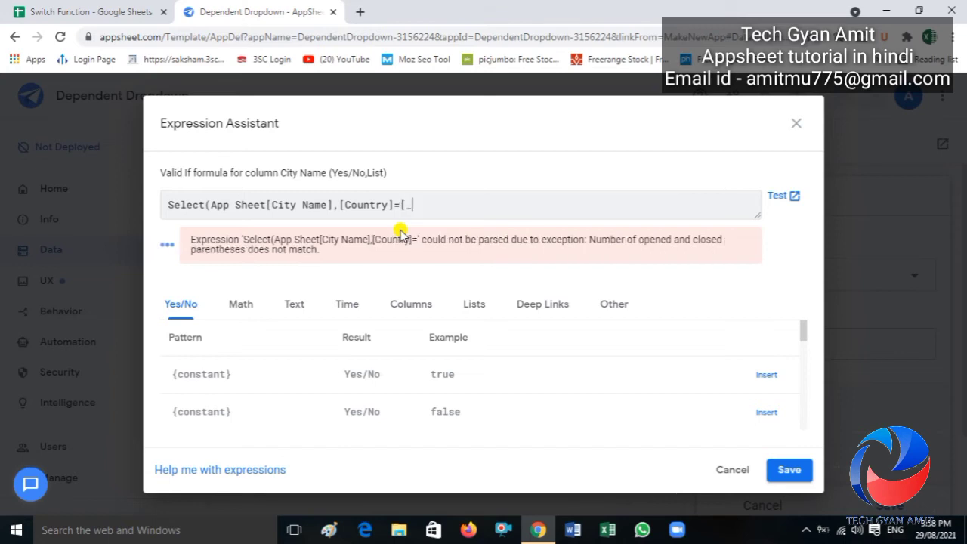
text(Thisrow)
text(.[Co)
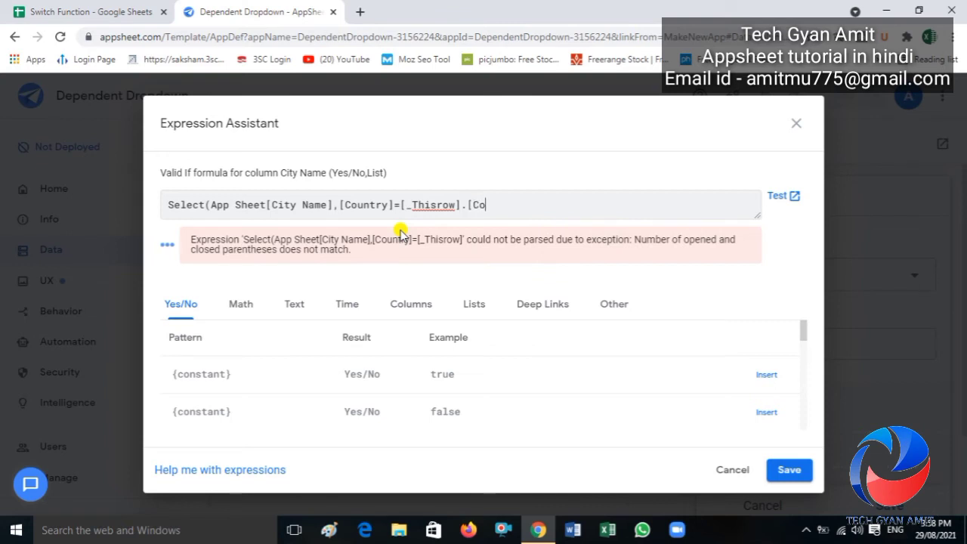
text(untry)
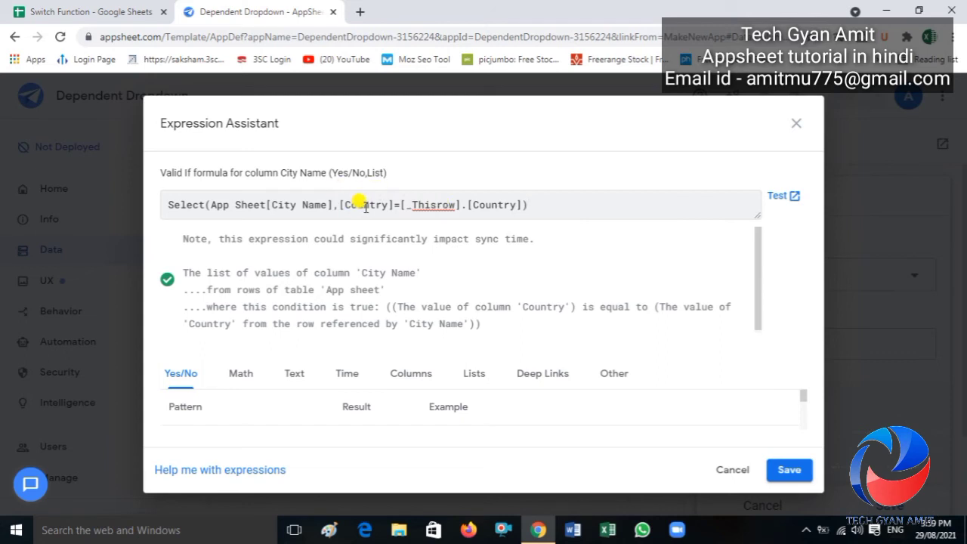
click(106, 10)
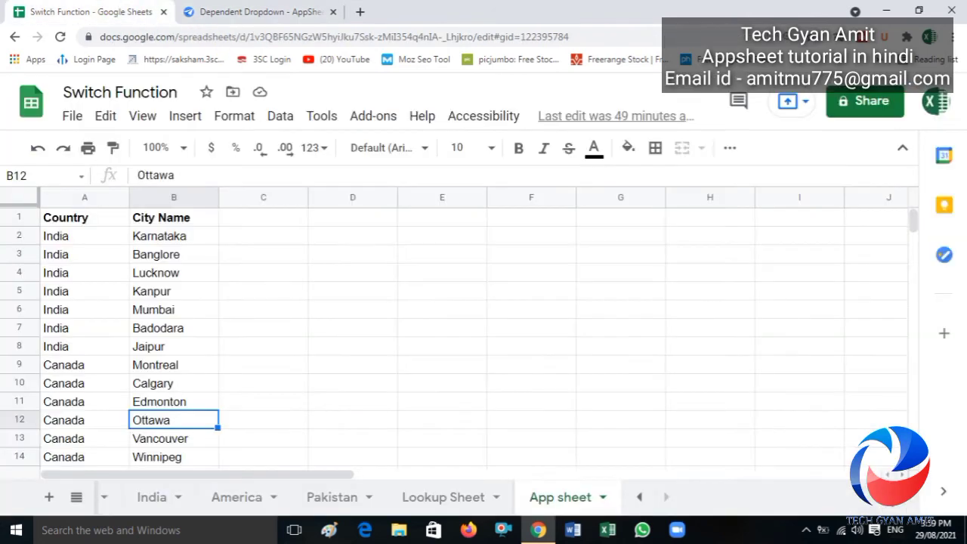
click(265, 14)
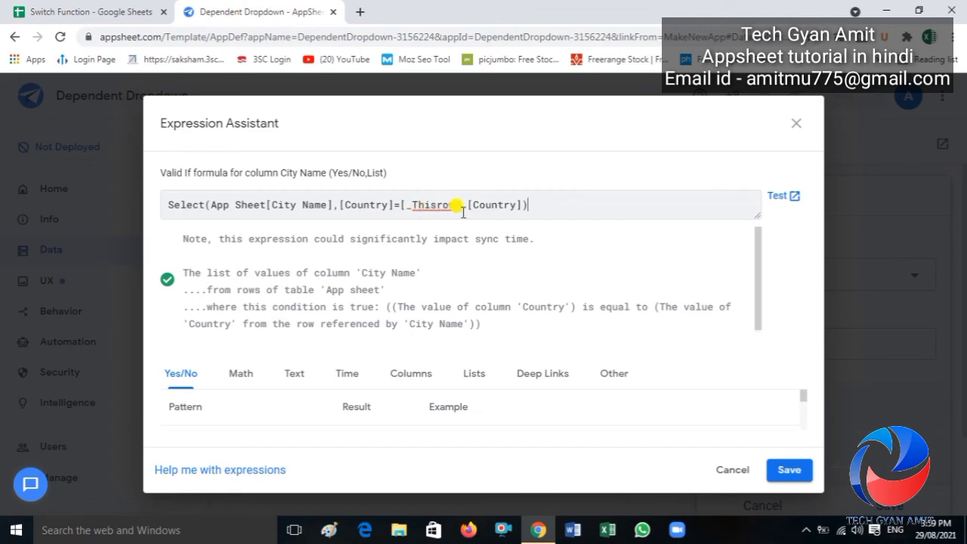
click(526, 207)
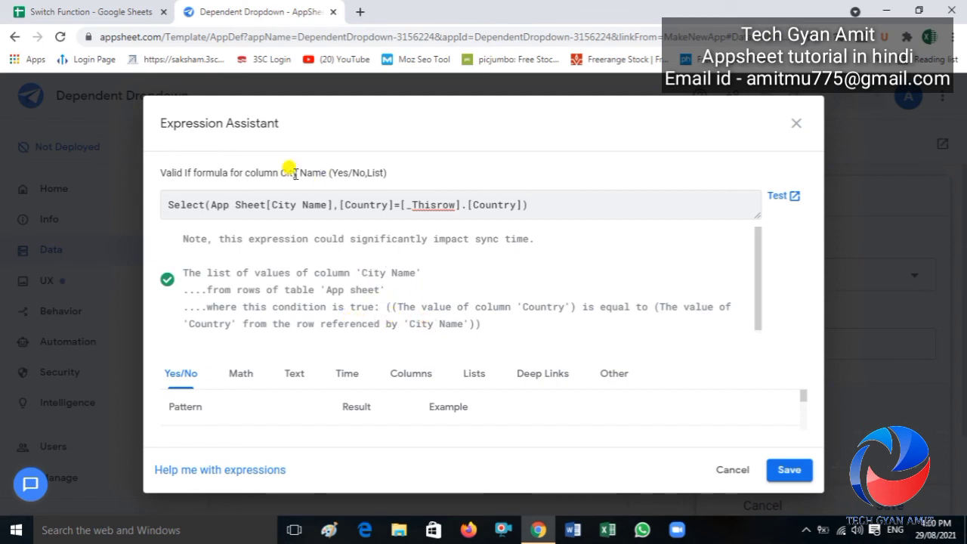
Save the Valid If expression, finish editing the City Name column and save the app
click(787, 471)
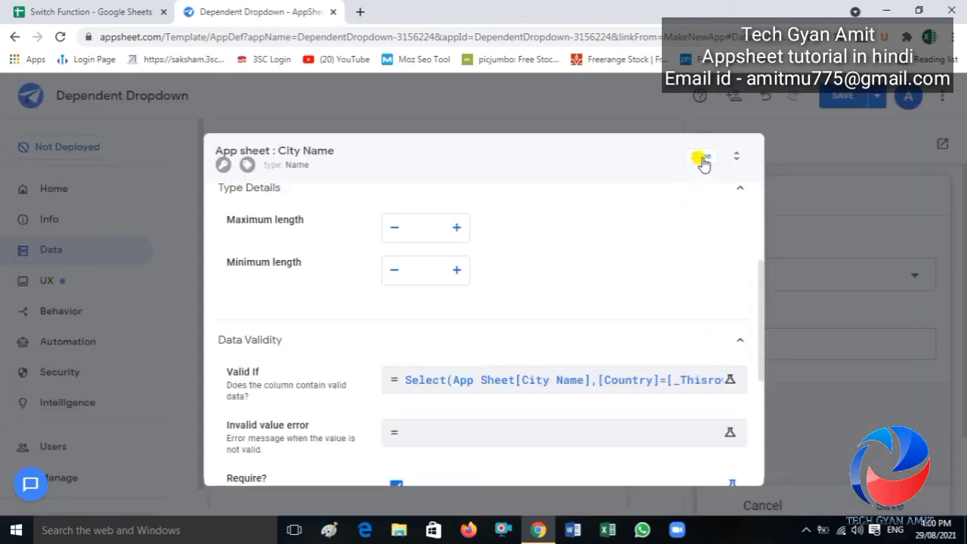
click(702, 157)
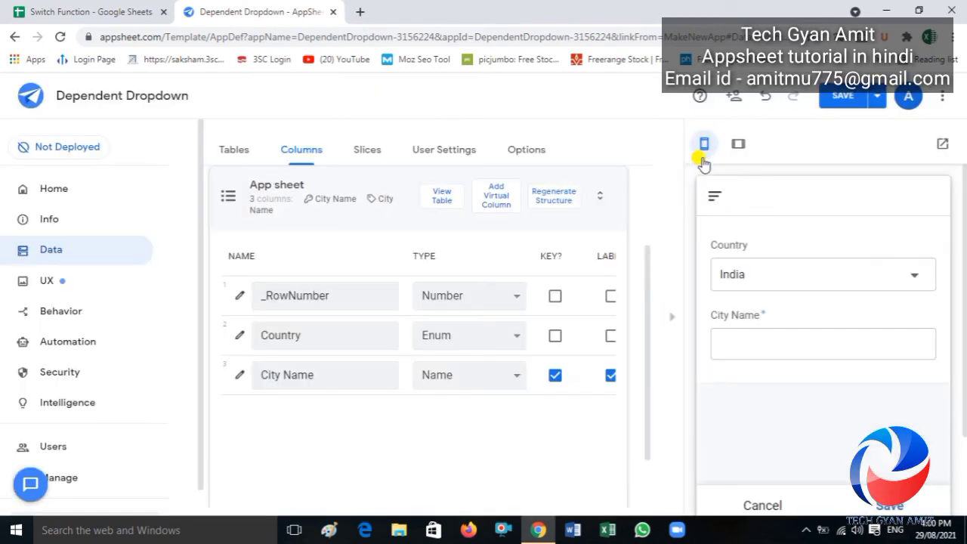
click(844, 96)
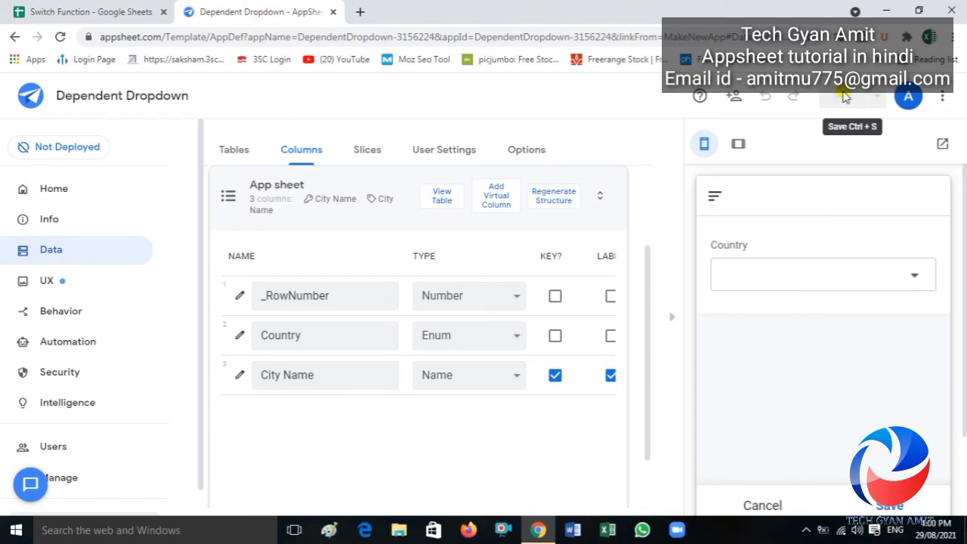
Select India as the country in the app preview form and check the City Name choices through the end of the list
click(913, 275)
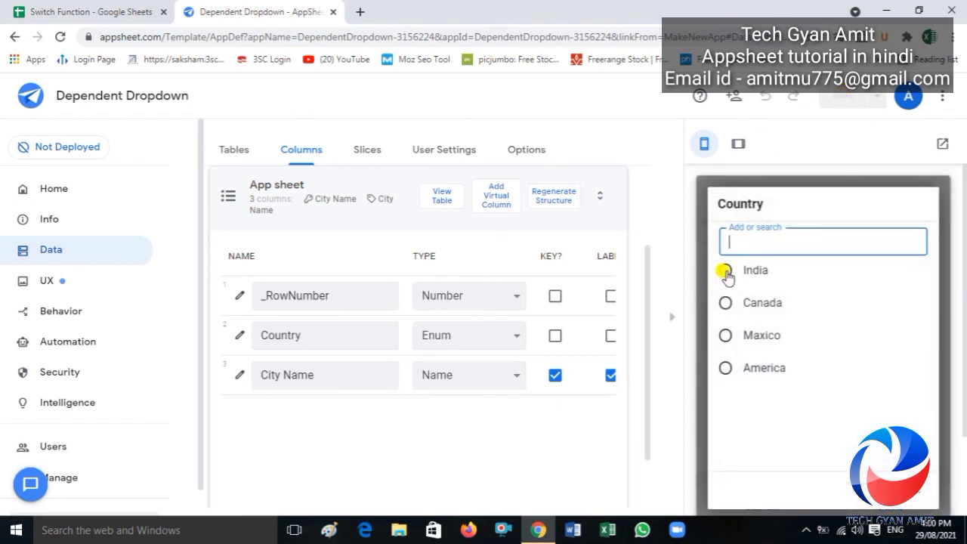
click(724, 272)
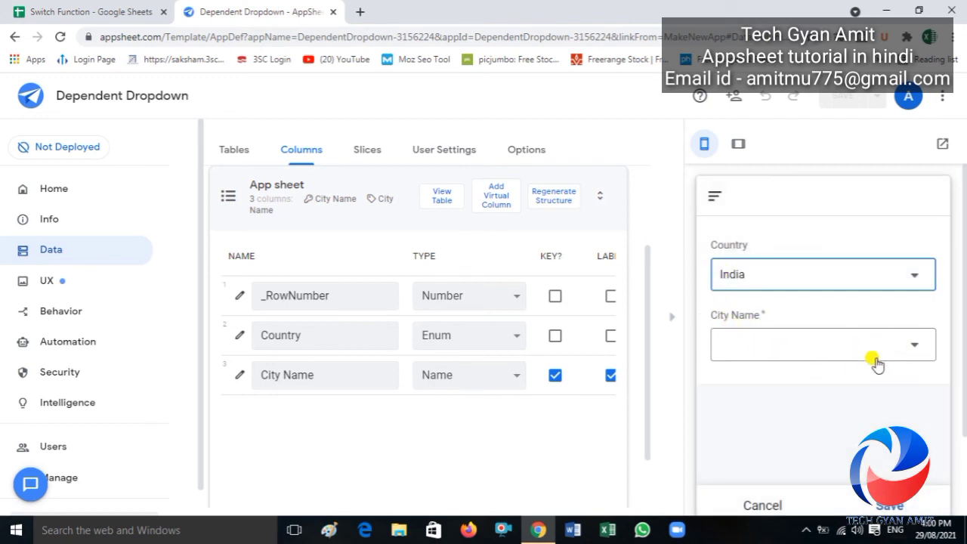
click(913, 348)
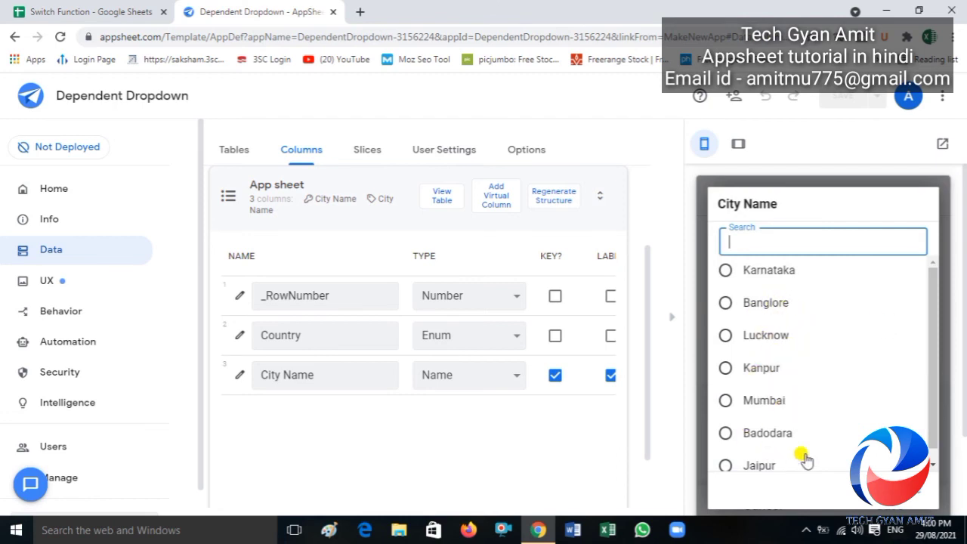
click(935, 467)
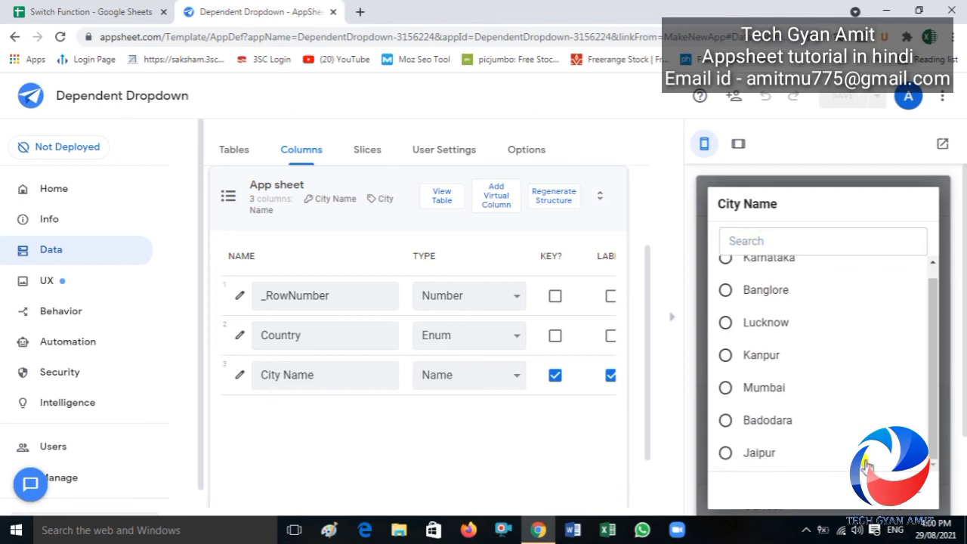
click(898, 483)
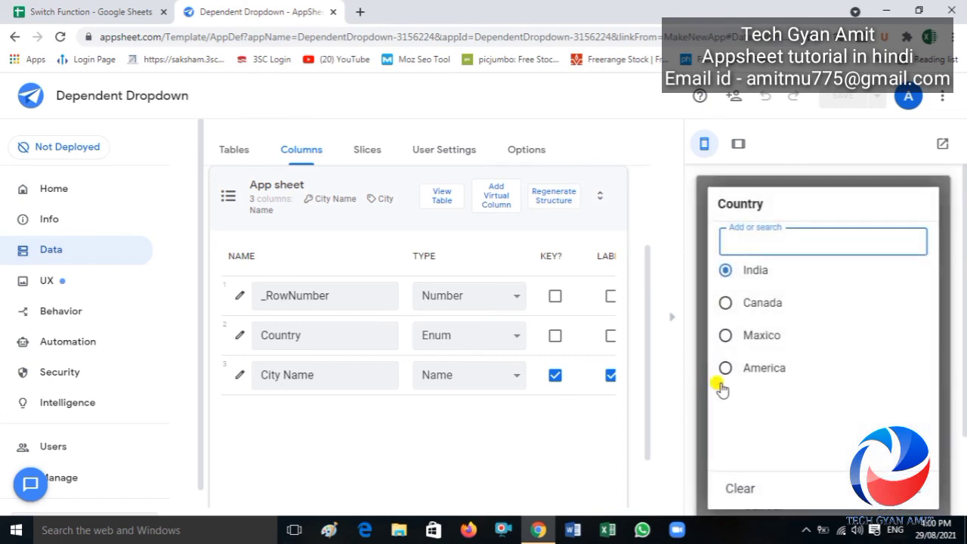
Change the preview form's country to America and check the City Name choices offered for it
click(724, 365)
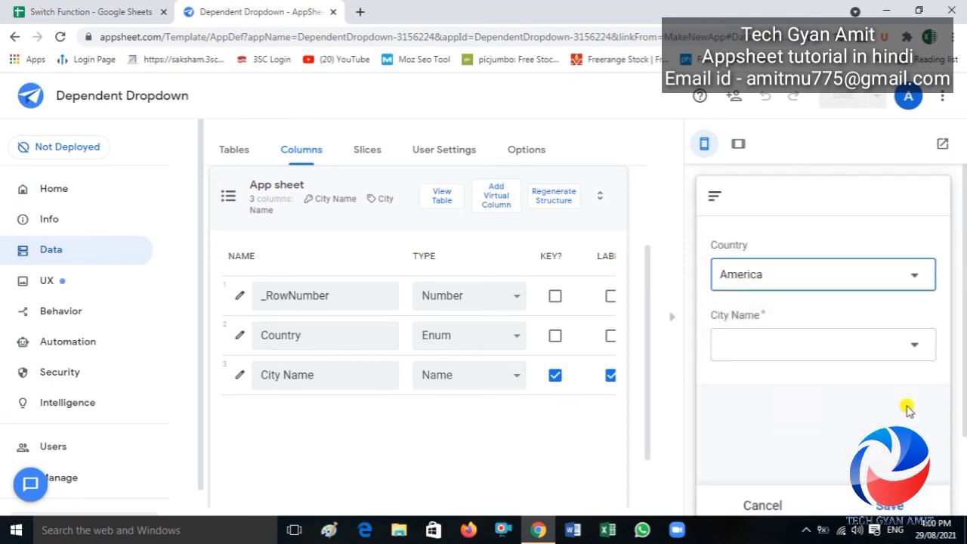
click(911, 345)
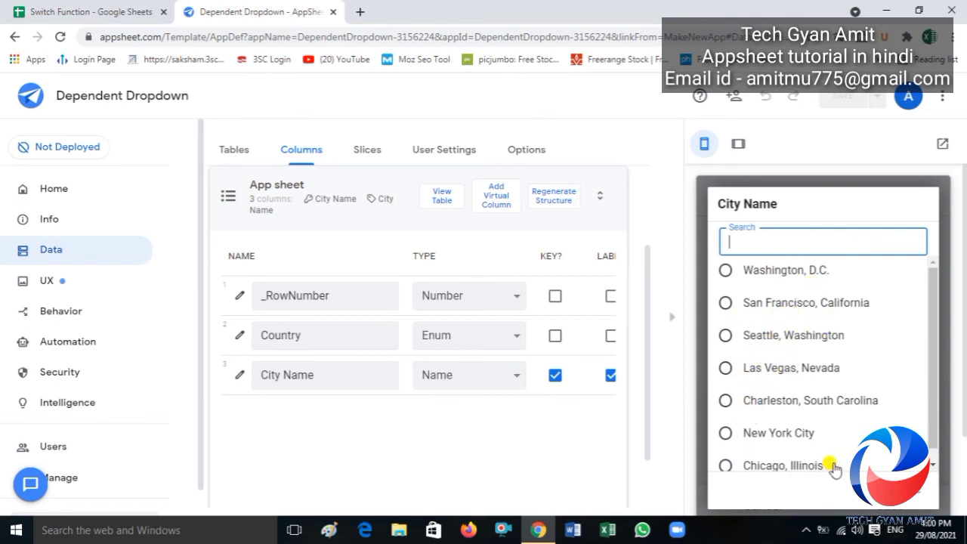
click(934, 466)
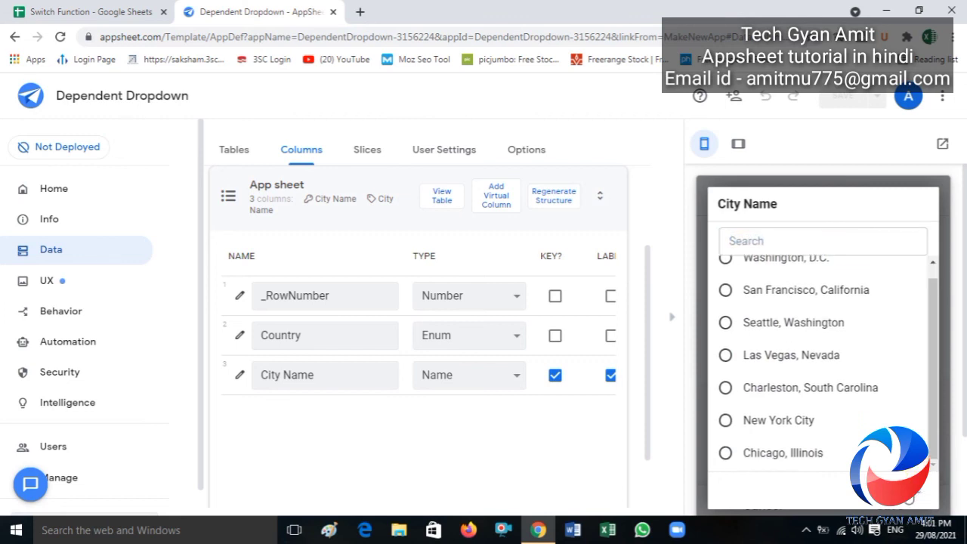
click(907, 499)
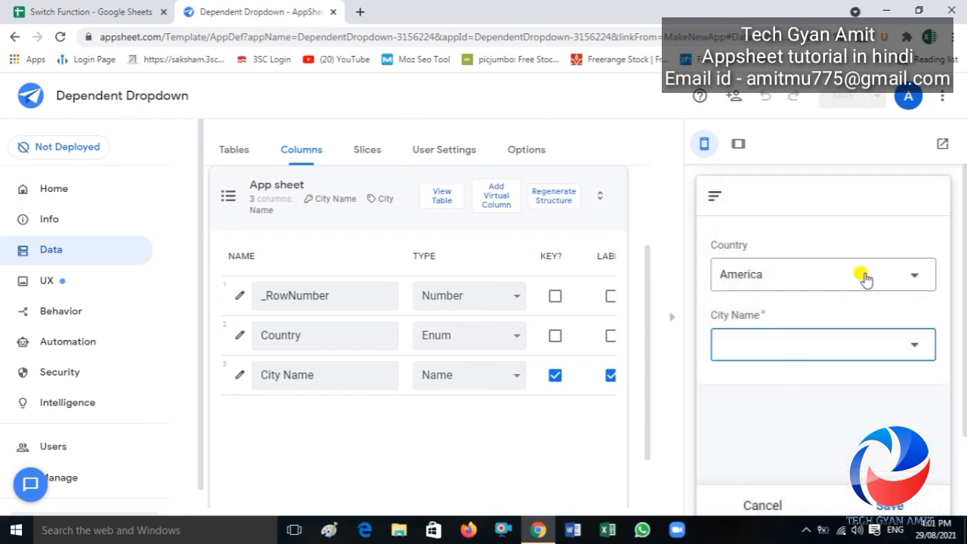
Switch the preview form's country to Canada and examine its full list of City Name choices
click(865, 279)
click(754, 310)
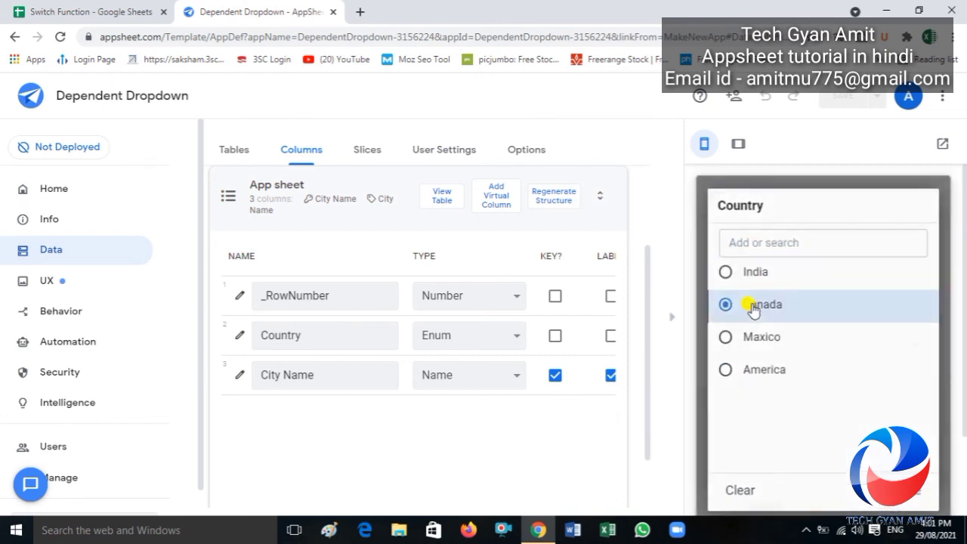
click(832, 343)
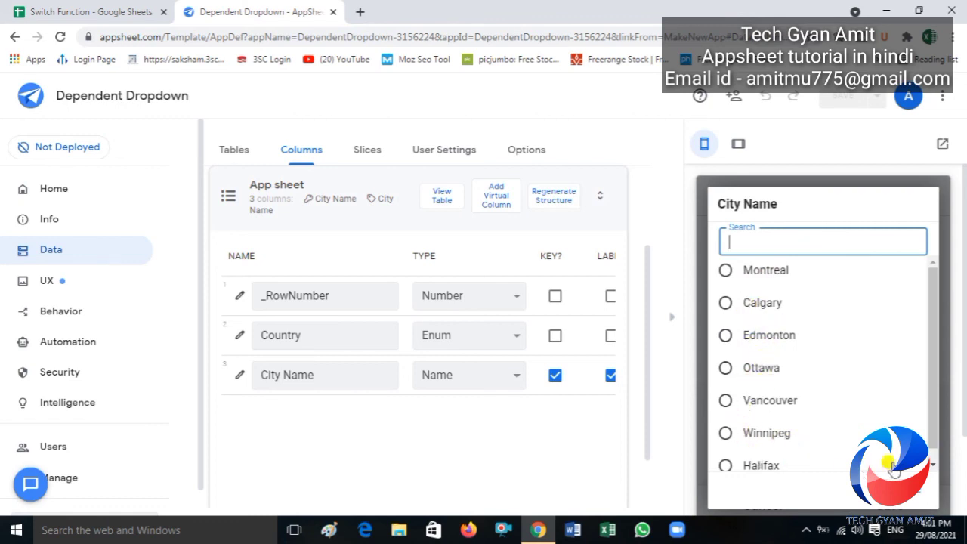
click(934, 467)
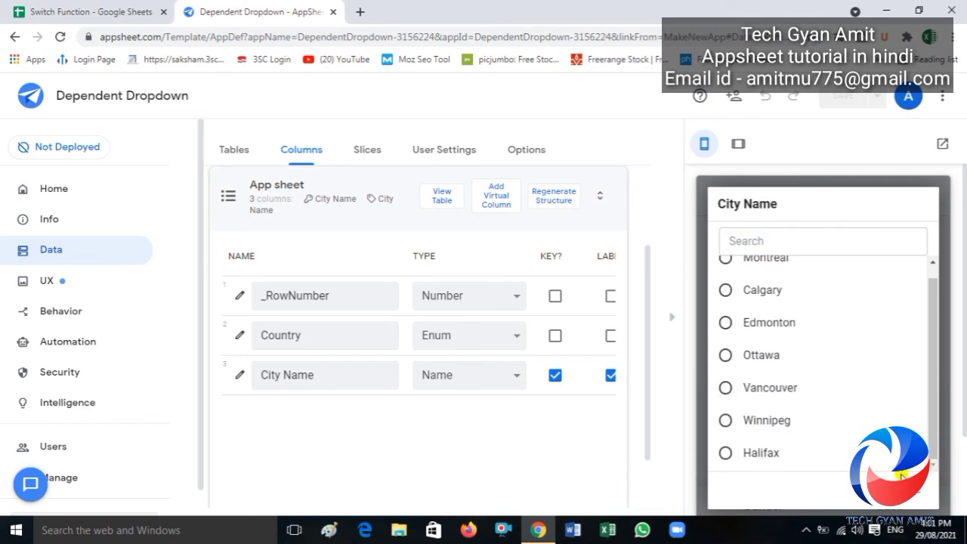
click(909, 498)
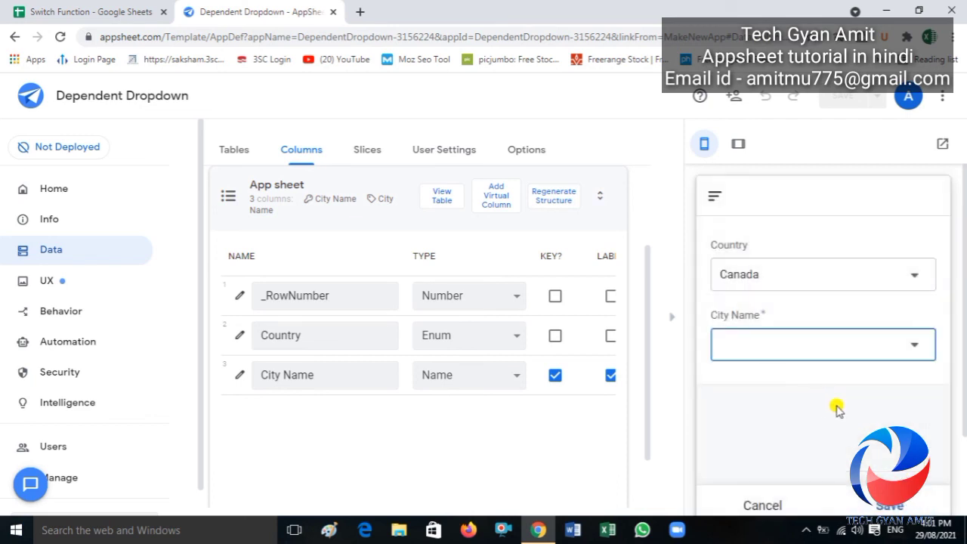